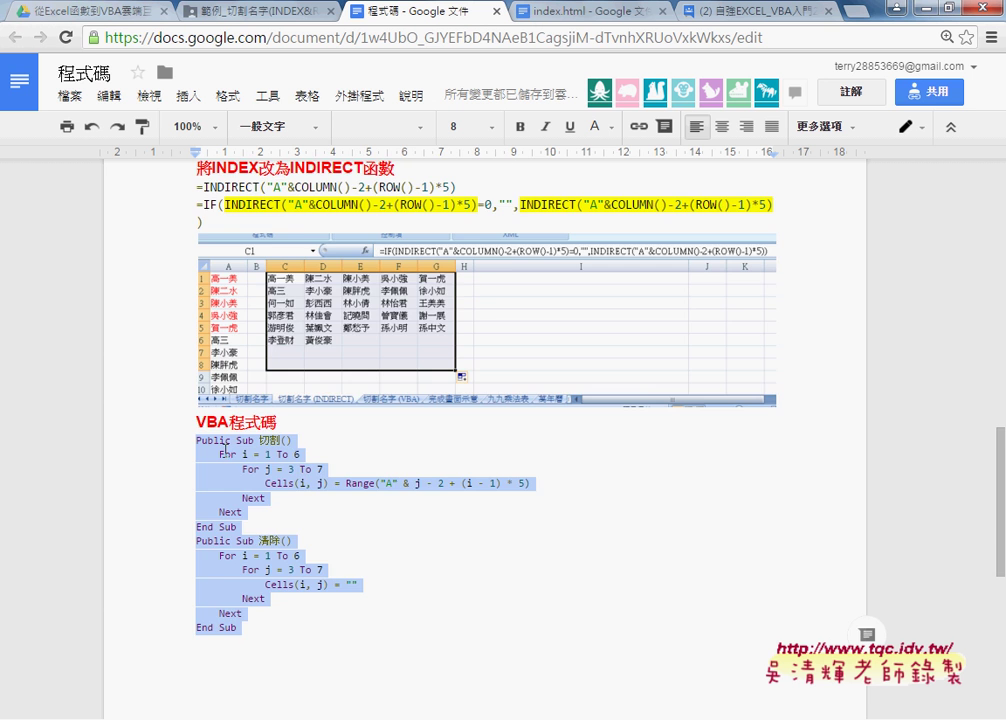
Review the 九九乘法表 notes and highlight INDEX and IFERROR in the =INDEX formula.
{"action": "scroll", "coordinate": [226, 450], "scroll_direction": "up", "scroll_amount": 1}
{"action": "scroll", "coordinate": [226, 450], "scroll_direction": "up", "scroll_amount": 1}
{"action": "scroll", "coordinate": [227, 445], "scroll_direction": "up", "scroll_amount": 3}
{"action": "scroll", "coordinate": [228, 436], "scroll_direction": "up", "scroll_amount": 4}
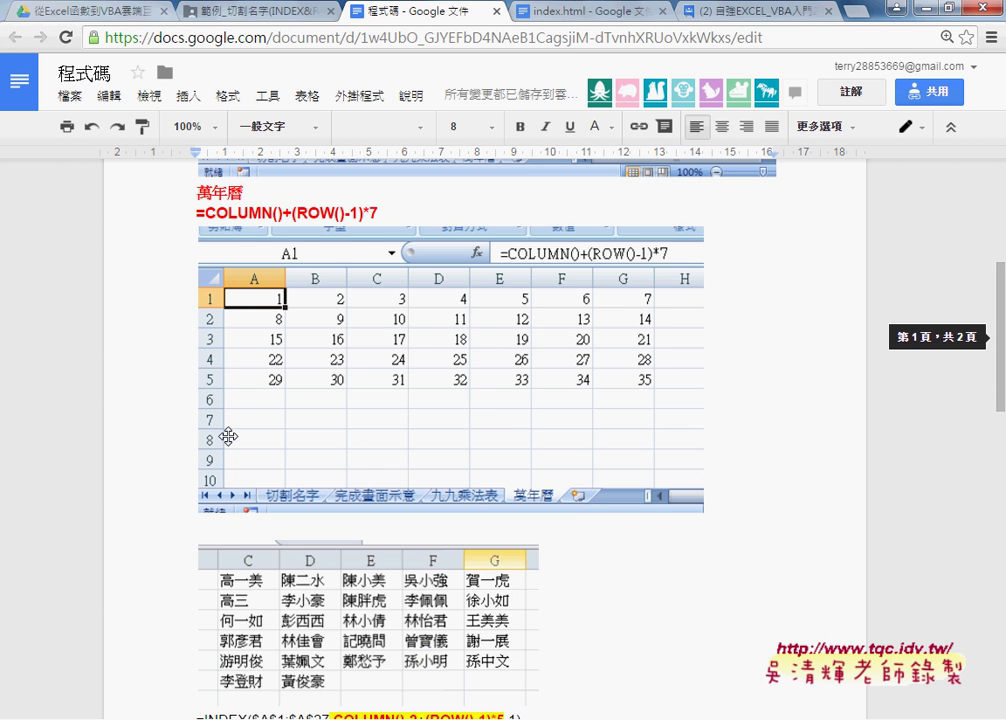
{"action": "scroll", "coordinate": [228, 436], "scroll_direction": "up", "scroll_amount": 2}
{"action": "scroll", "coordinate": [228, 436], "scroll_direction": "up", "scroll_amount": 1}
{"action": "left_click", "coordinate": [242, 182]}
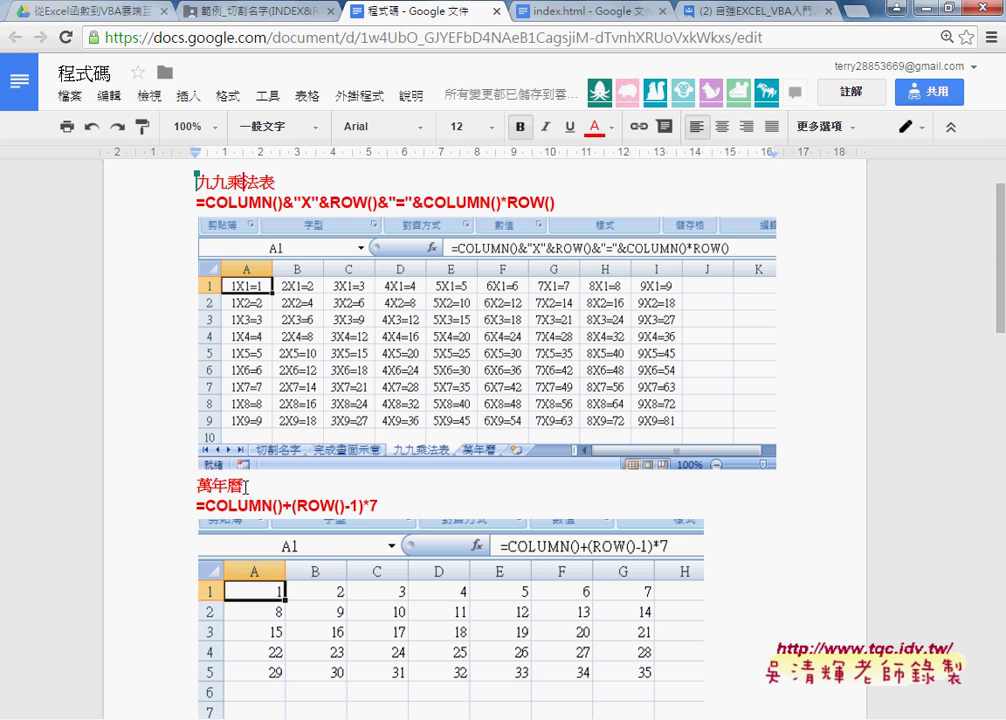
{"action": "scroll", "coordinate": [246, 485], "scroll_direction": "down", "scroll_amount": 3}
{"action": "scroll", "coordinate": [246, 485], "scroll_direction": "down", "scroll_amount": 2}
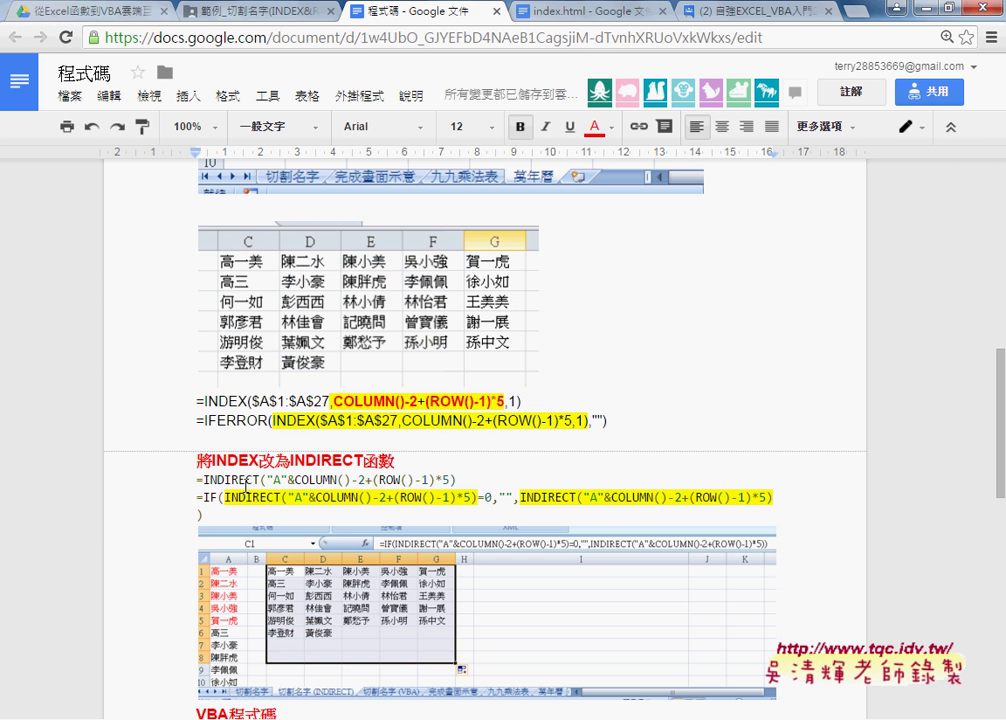
{"action": "left_click", "coordinate": [222, 401]}
{"action": "left_click_drag", "start_coordinate": [205, 400], "coordinate": [242, 400]}
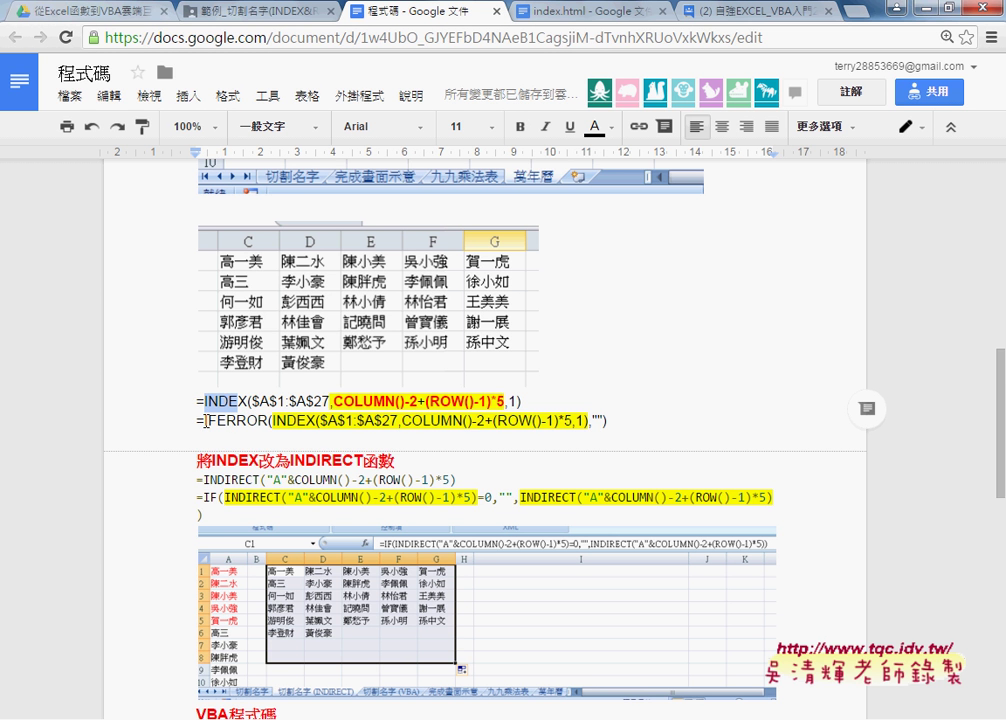
{"action": "left_click_drag", "start_coordinate": [206, 421], "coordinate": [268, 421]}
Review the =INDIRECT formula line, the spreadsheet screenshot and the 切割 code in the notes.
{"action": "scroll", "coordinate": [236, 439], "scroll_direction": "down", "scroll_amount": 1}
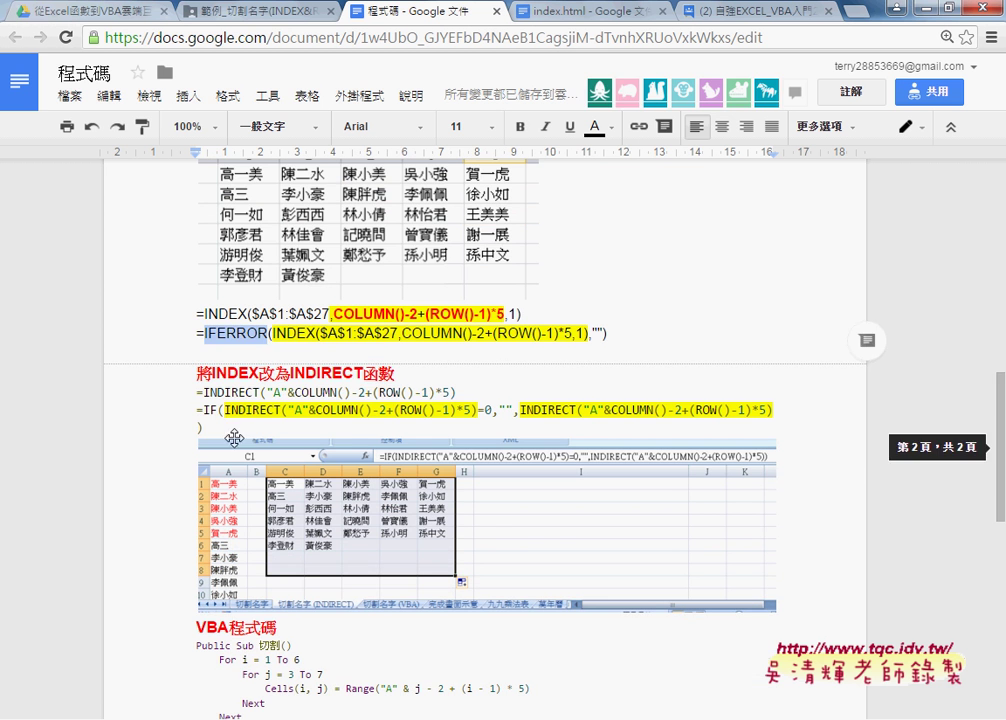
{"action": "left_click", "coordinate": [260, 373]}
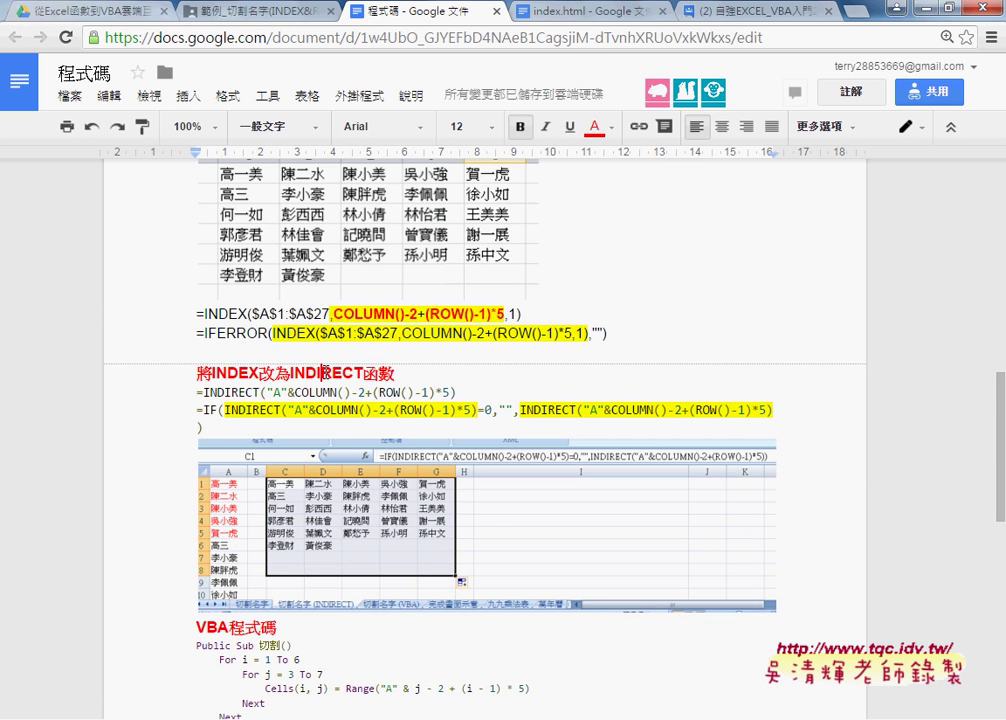
{"action": "left_click_drag", "start_coordinate": [197, 392], "coordinate": [478, 387]}
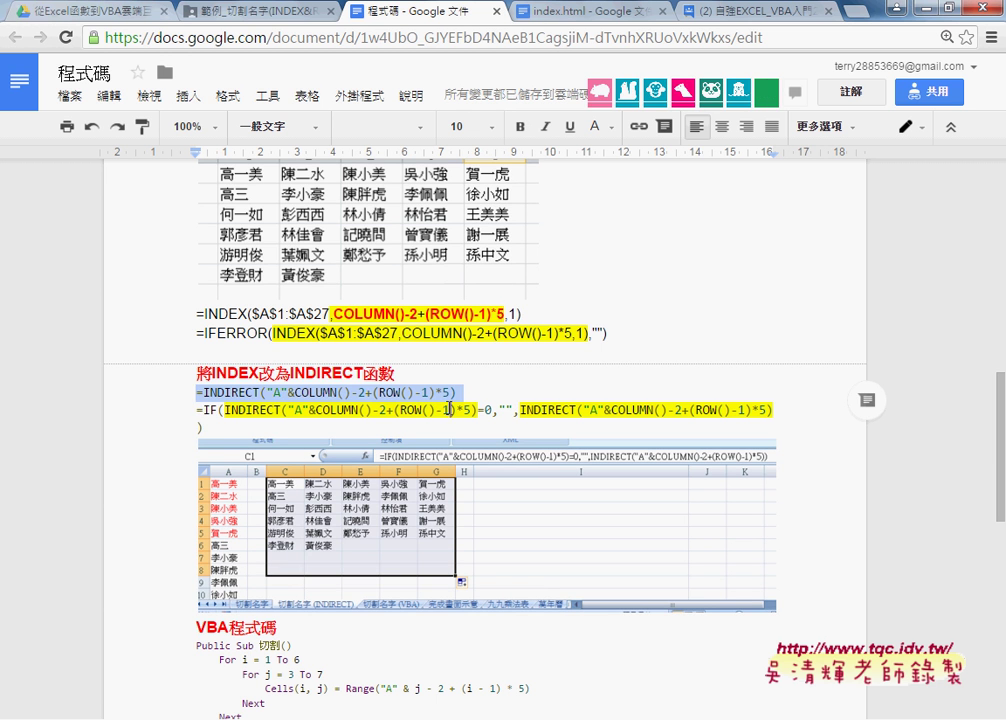
{"action": "left_click", "coordinate": [196, 410]}
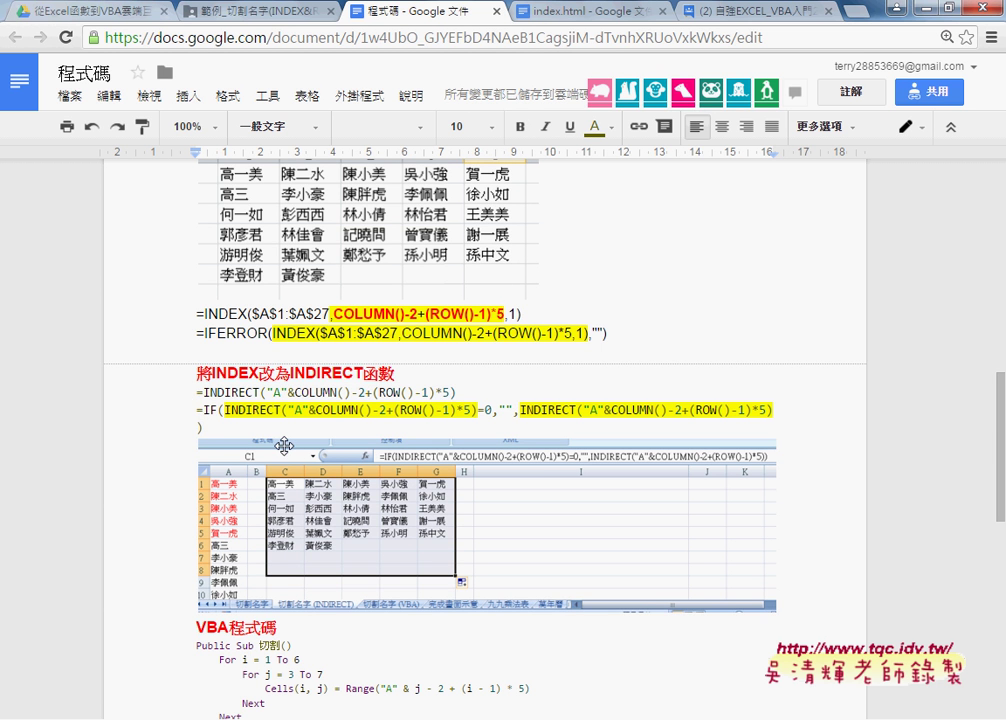
{"action": "left_click", "coordinate": [284, 505]}
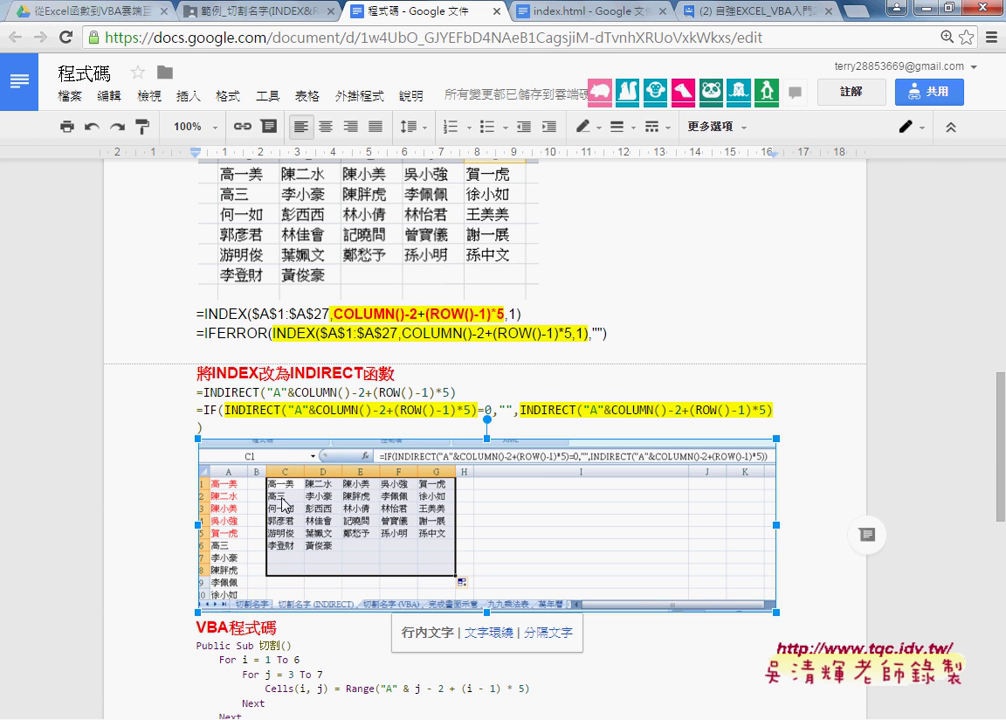
{"action": "scroll", "coordinate": [284, 505], "scroll_direction": "down", "scroll_amount": 3}
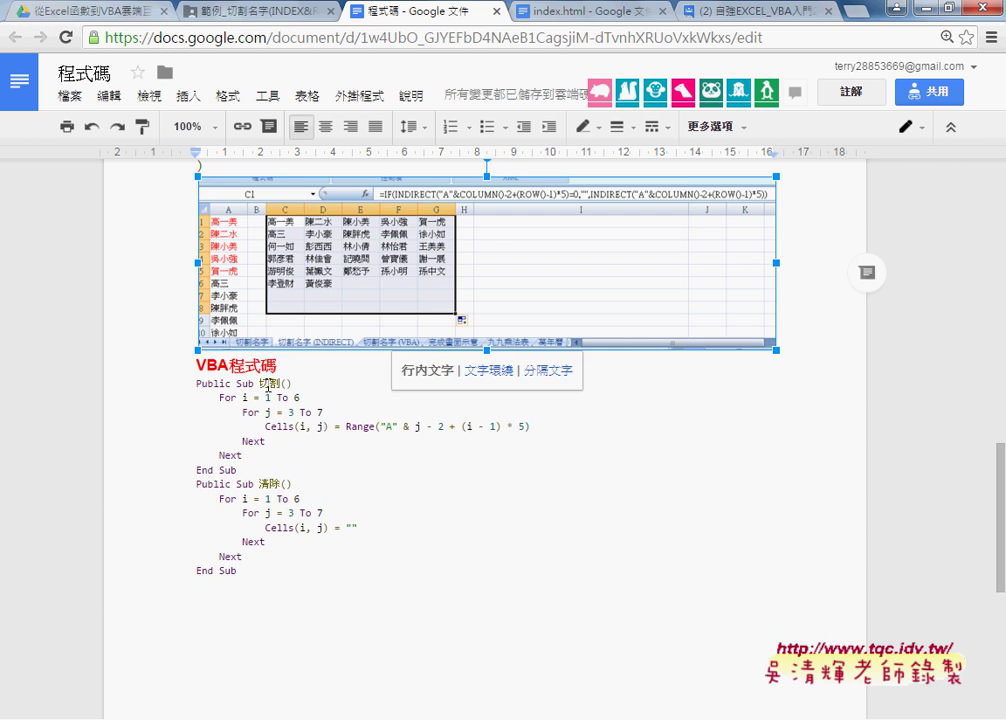
{"action": "left_click", "coordinate": [267, 386]}
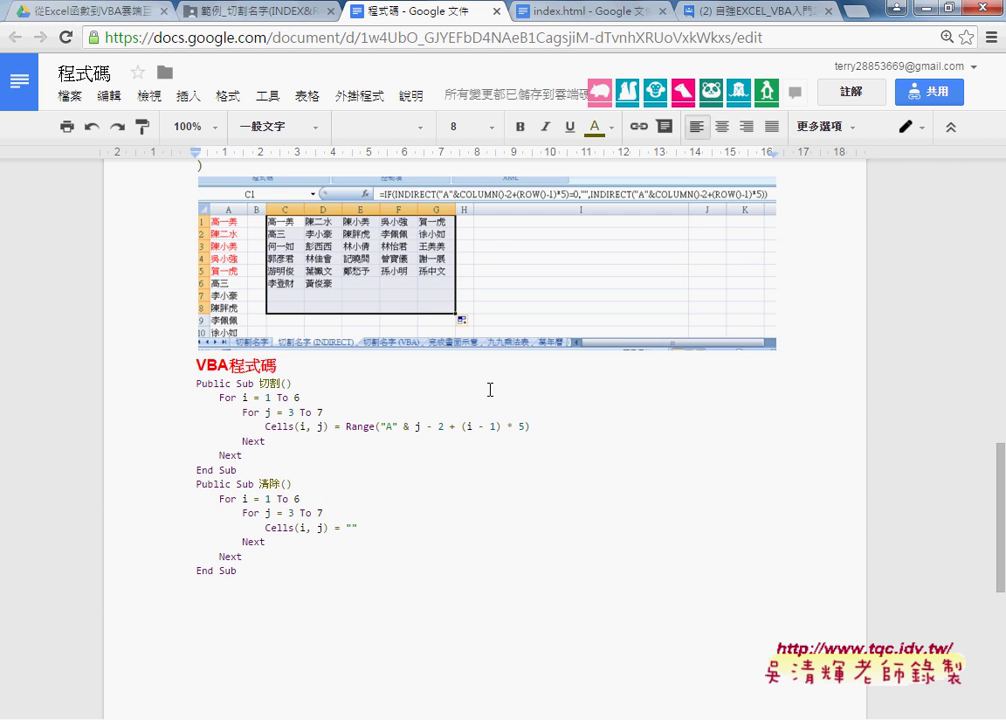
Minimize Chrome and review Module1's code, selecting the 切割 macro name.
{"action": "left_click", "coordinate": [927, 11]}
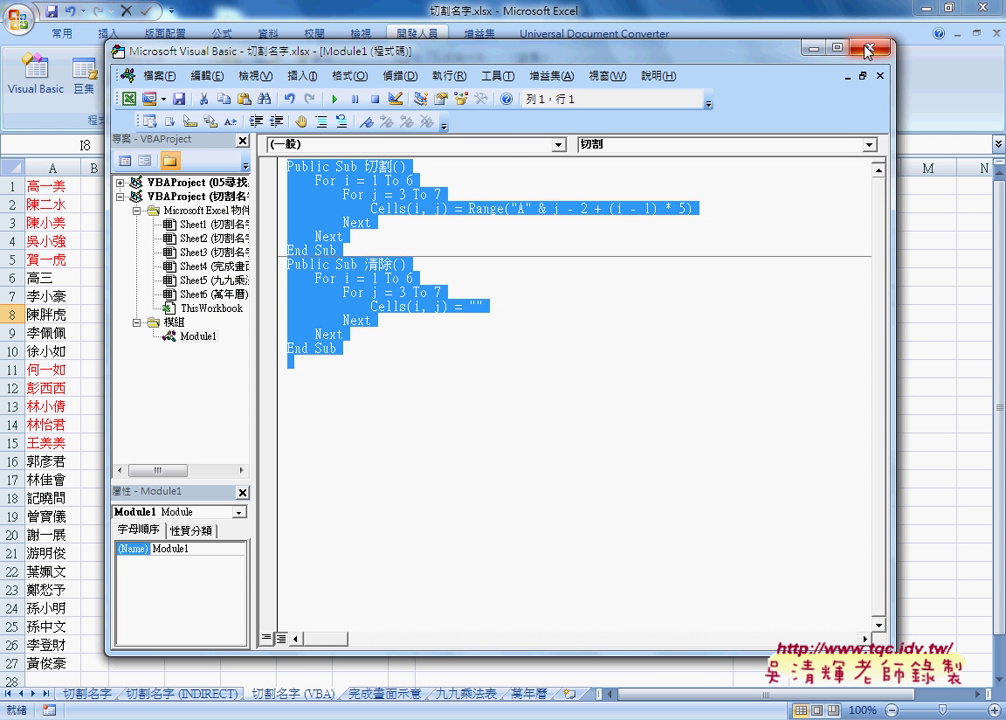
{"action": "left_click", "coordinate": [553, 351]}
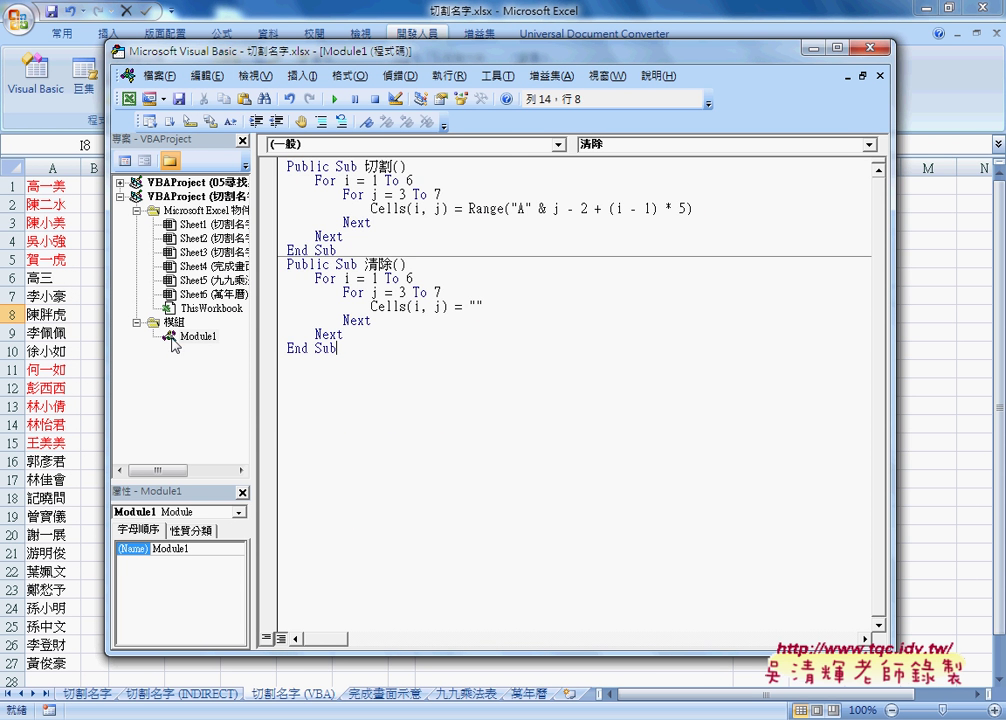
{"action": "left_click", "coordinate": [175, 338]}
{"action": "left_click_drag", "start_coordinate": [391, 382], "coordinate": [263, 152]}
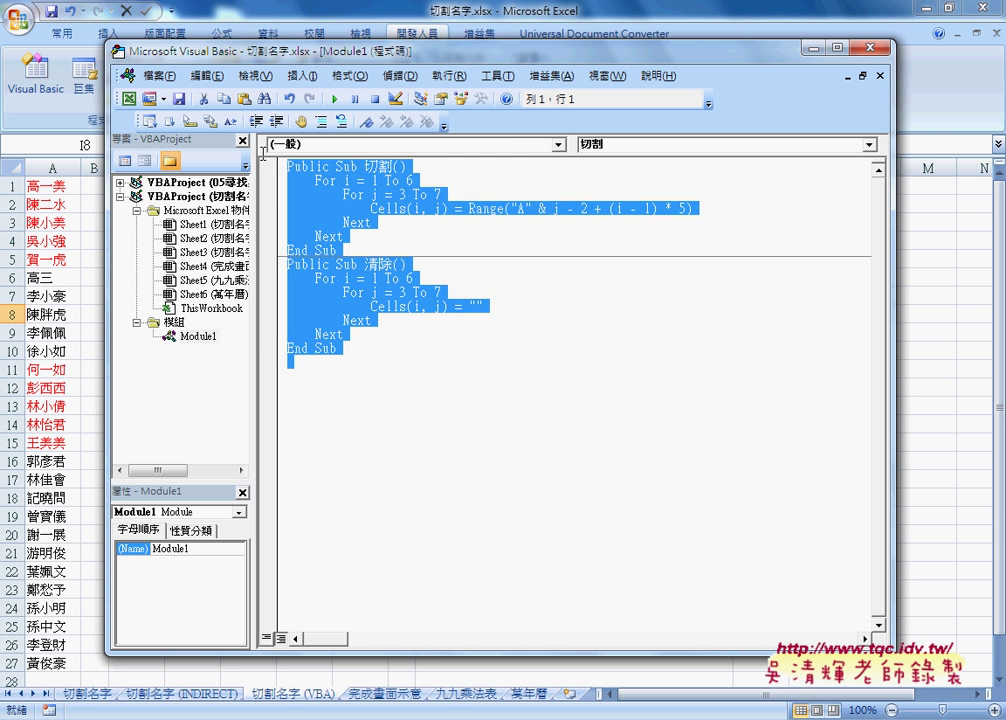
{"action": "left_click", "coordinate": [366, 164]}
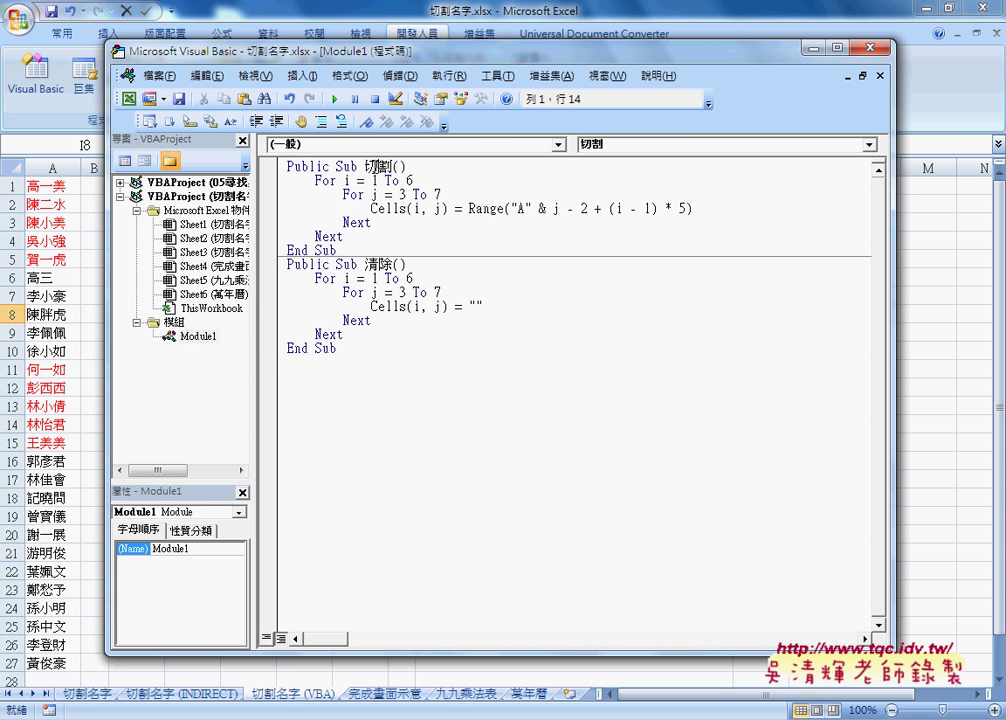
{"action": "double_click", "coordinate": [372, 168]}
Open and dismiss the Insert menu, then close the Visual Basic editor.
{"action": "left_click", "coordinate": [301, 75]}
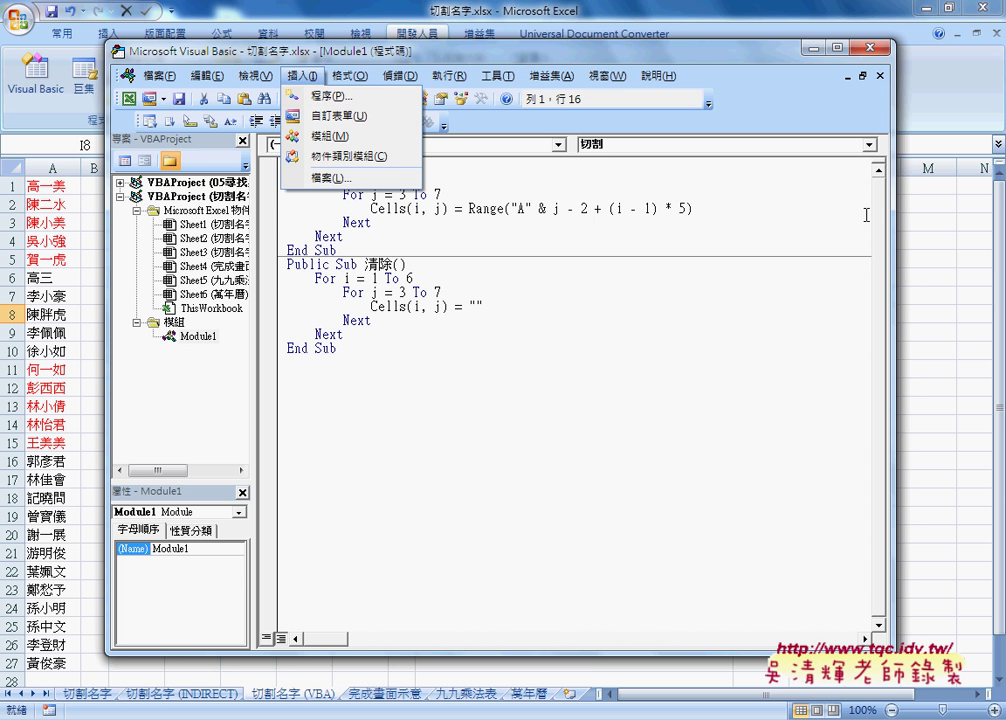
{"action": "left_click", "coordinate": [880, 75]}
{"action": "left_click", "coordinate": [880, 47]}
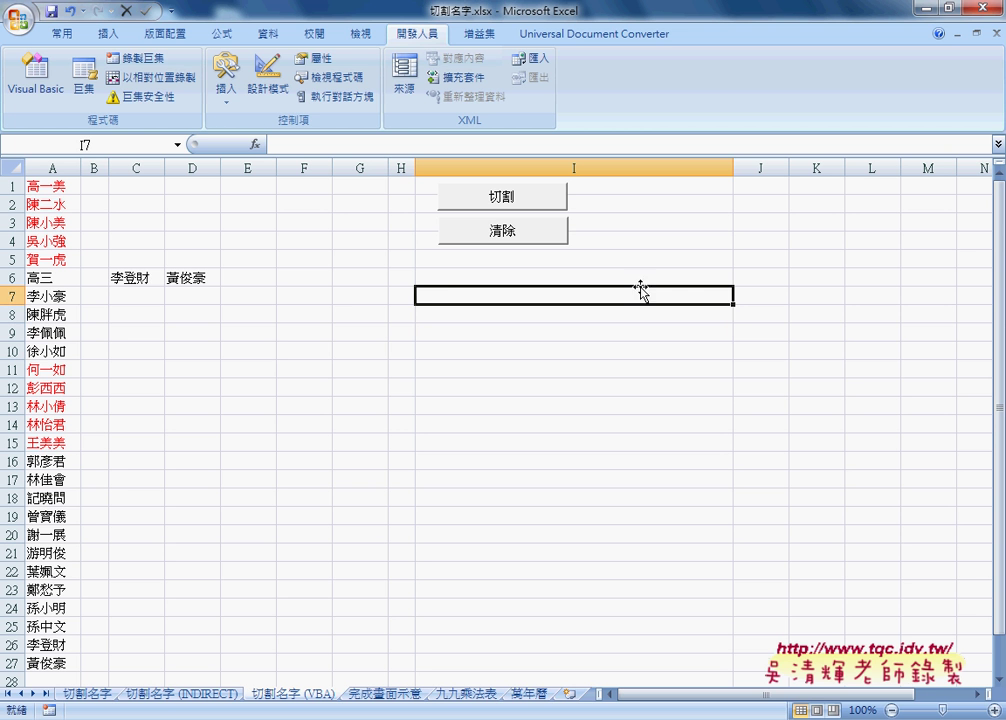
Run 清除, alternate 切割 and 清除 twice on C1:G6, then show the INDIRECT sheet.
{"action": "left_click", "coordinate": [453, 233]}
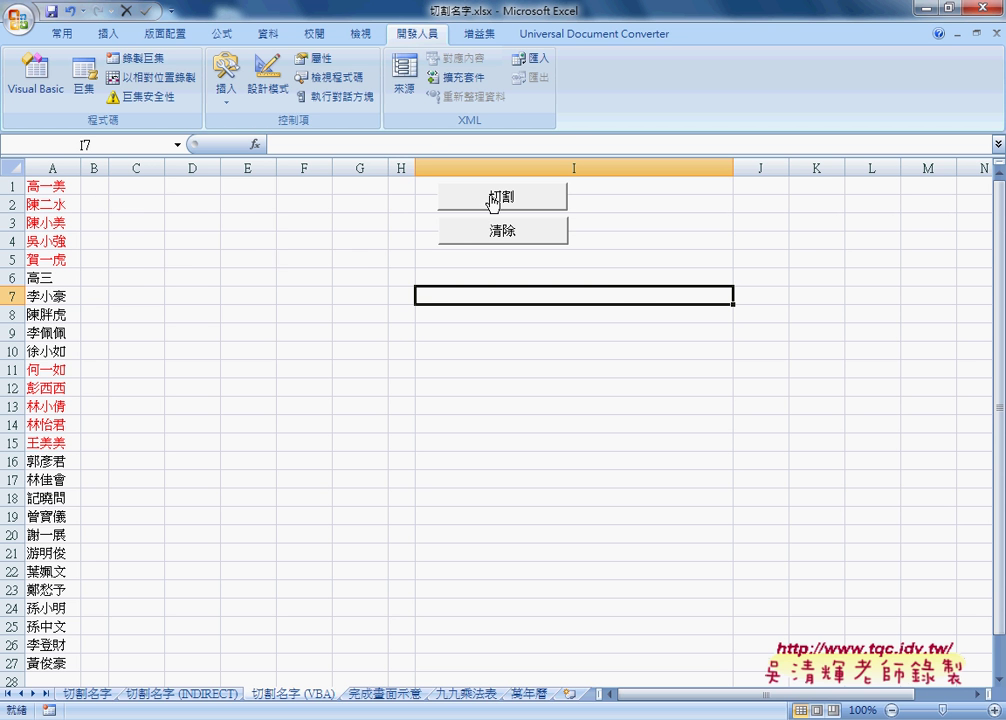
{"action": "left_click", "coordinate": [492, 200]}
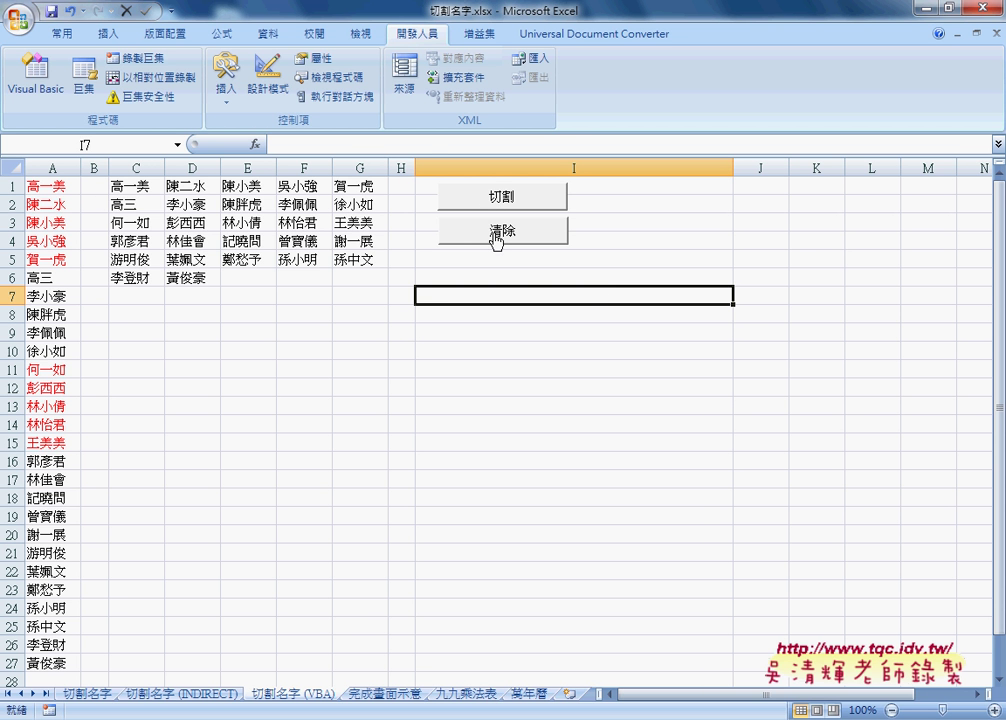
{"action": "left_click", "coordinate": [497, 238]}
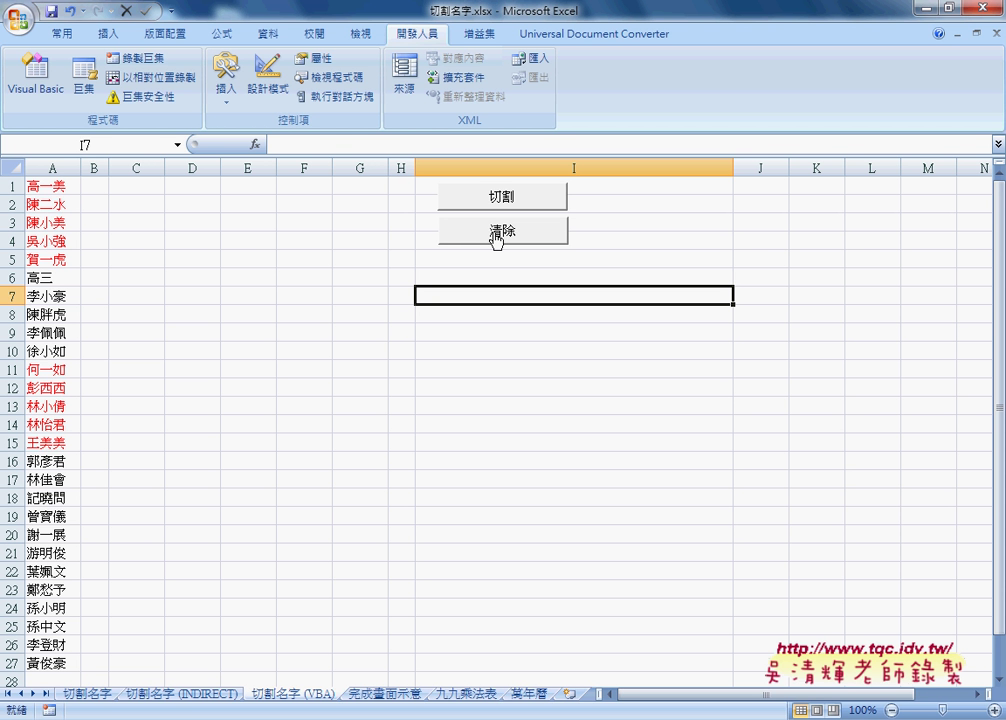
{"action": "left_click", "coordinate": [498, 200]}
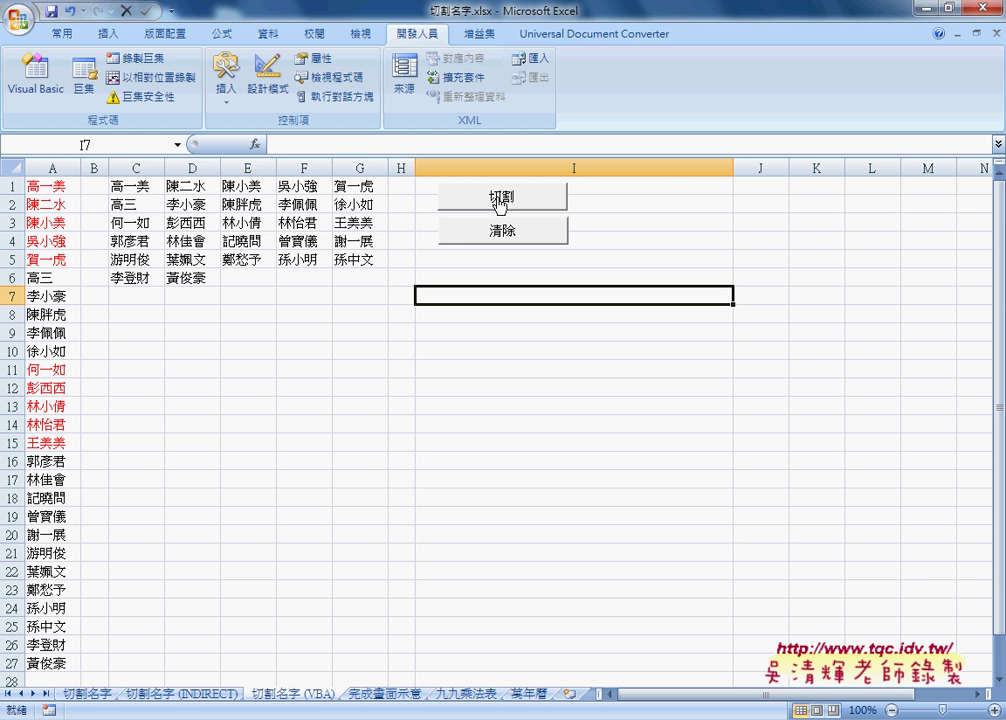
{"action": "left_click", "coordinate": [506, 236]}
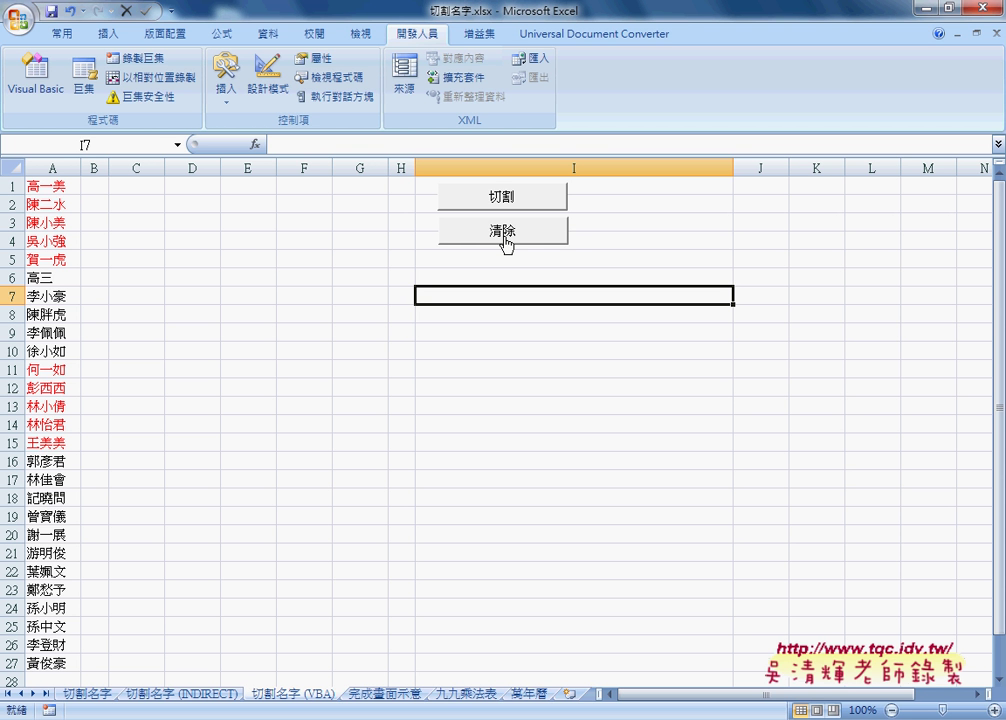
{"action": "left_click", "coordinate": [161, 692]}
Inspect the formulas in cells C1 through G1 and C2 through E2.
{"action": "left_click", "coordinate": [132, 187]}
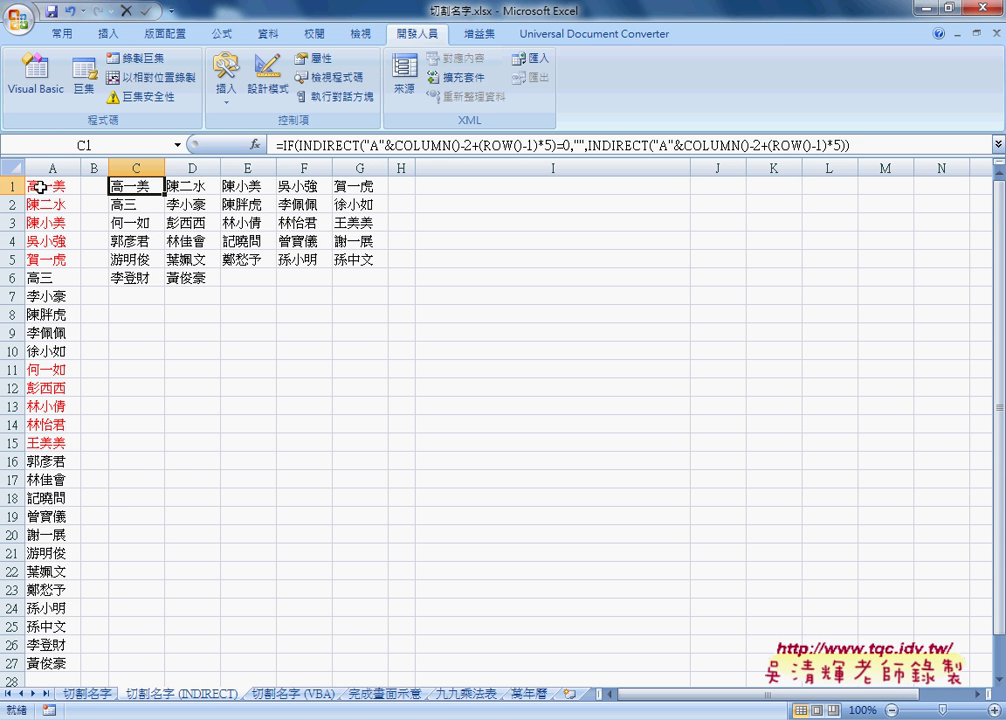
{"action": "left_click", "coordinate": [180, 186]}
{"action": "left_click", "coordinate": [247, 186]}
{"action": "left_click", "coordinate": [300, 186]}
{"action": "left_click", "coordinate": [355, 186]}
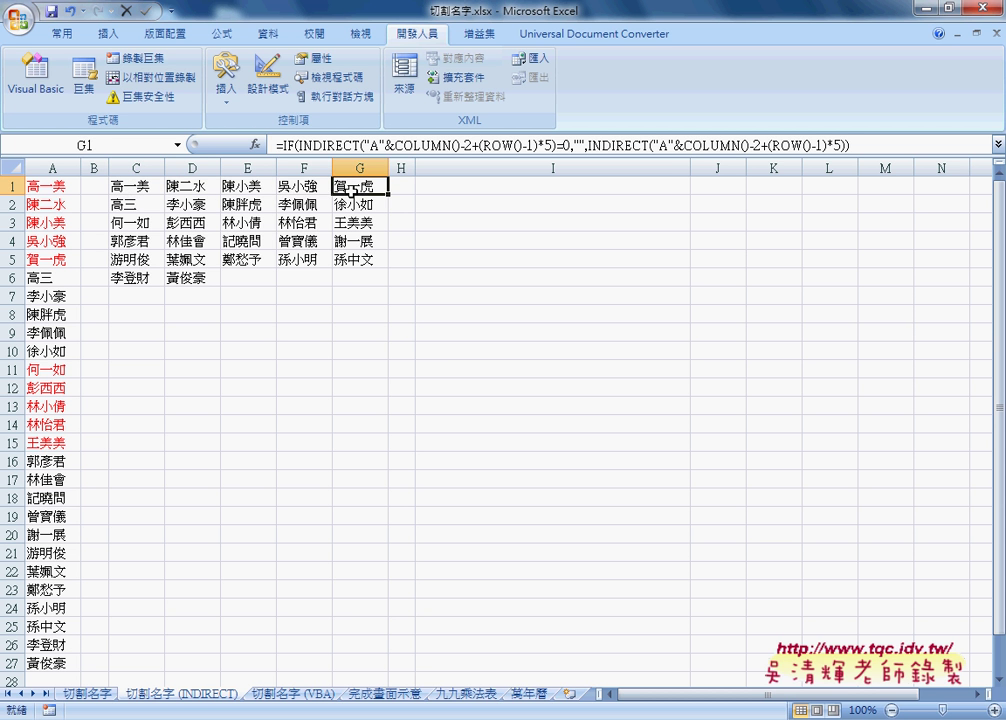
{"action": "left_click", "coordinate": [140, 204]}
{"action": "left_click", "coordinate": [192, 204]}
{"action": "left_click", "coordinate": [248, 204]}
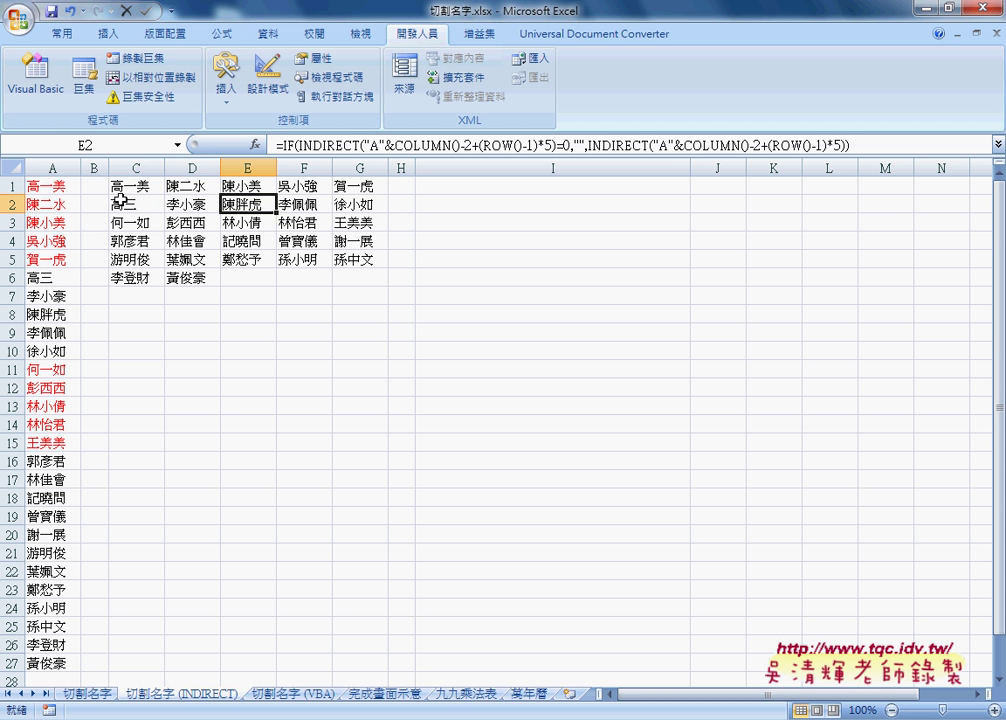
Return to C1's formula and switch to the 切割名字 (VBA) sheet.
{"action": "left_click", "coordinate": [118, 187]}
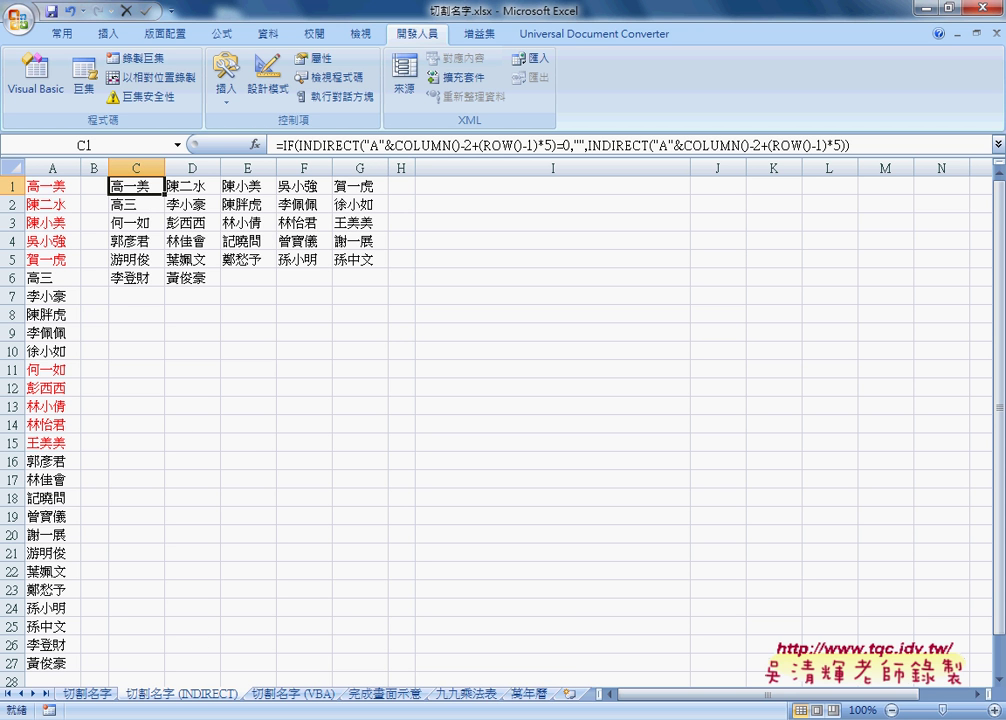
{"action": "mouse_move", "coordinate": [348, 719]}
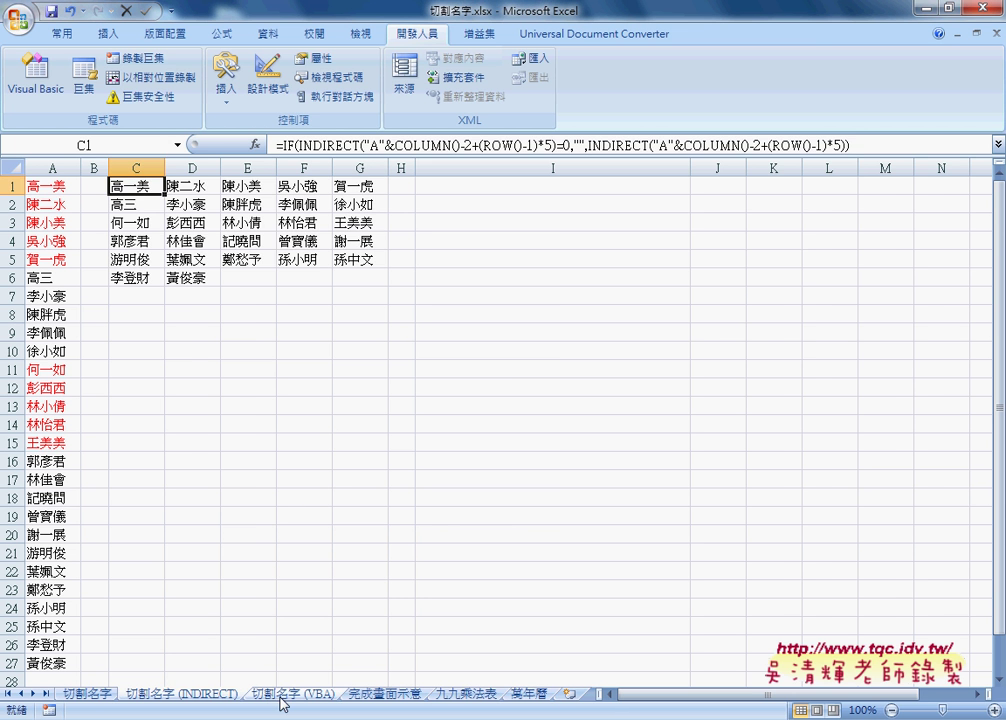
{"action": "left_click", "coordinate": [288, 693]}
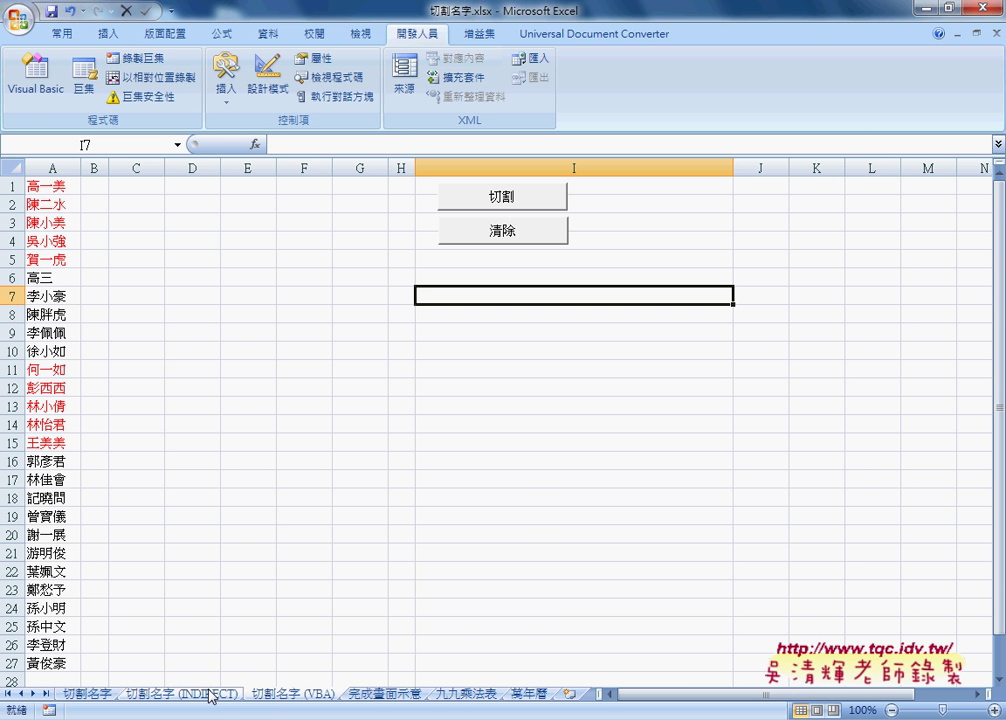
Open the Visual Basic editor on Module1, shift it right, and select loop start values 1 and 3.
{"action": "left_click", "coordinate": [36, 80]}
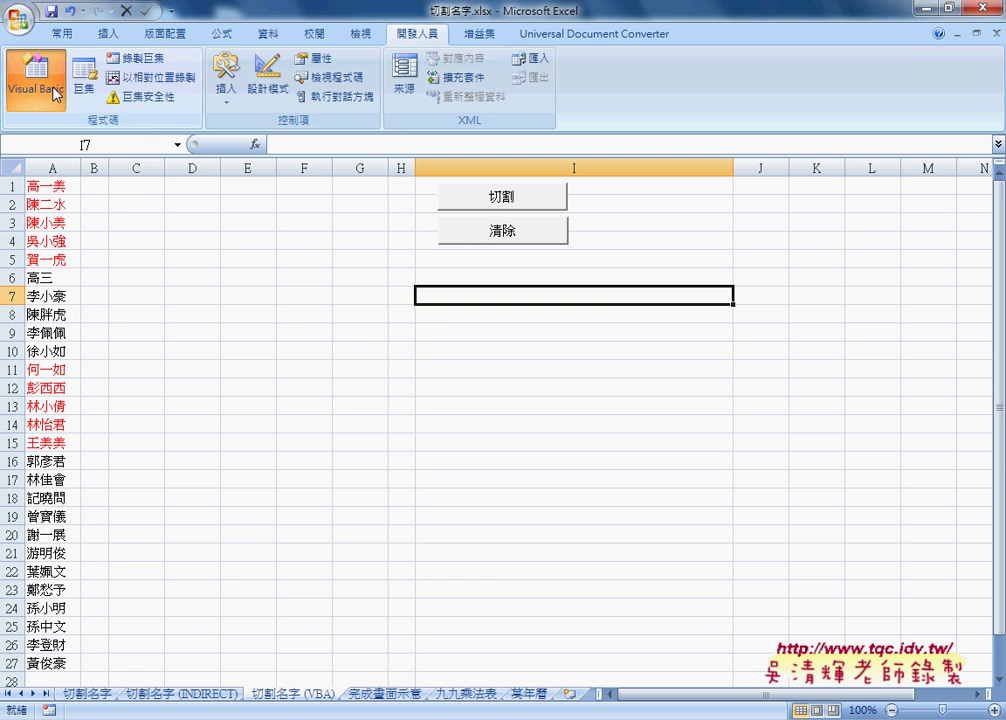
{"action": "left_click", "coordinate": [398, 208]}
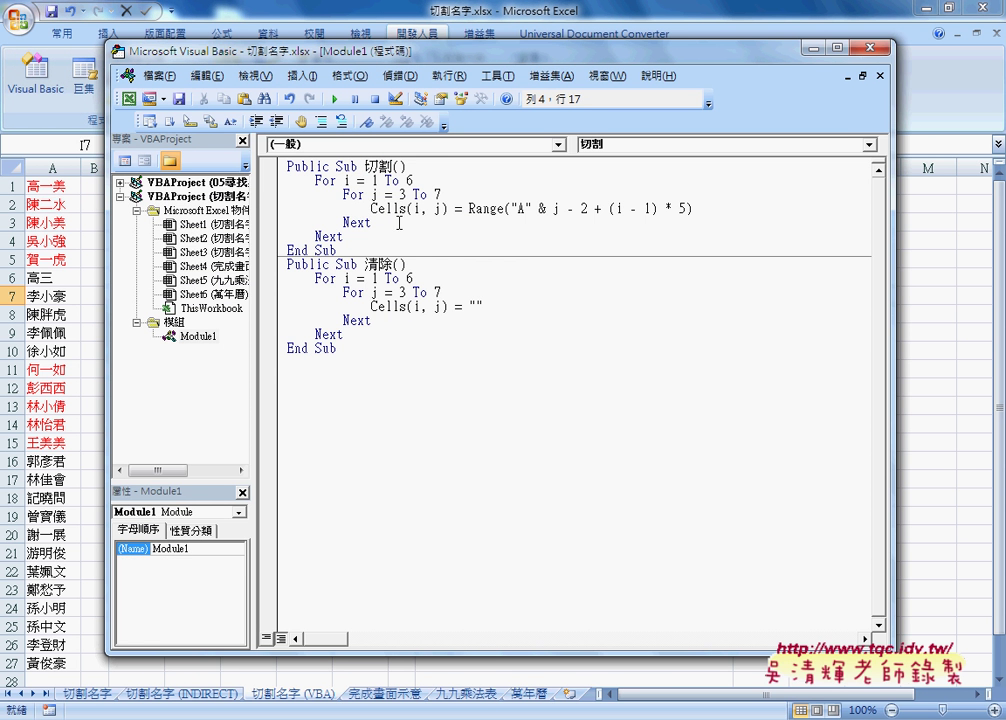
{"action": "left_click_drag", "start_coordinate": [280, 50], "coordinate": [458, 53]}
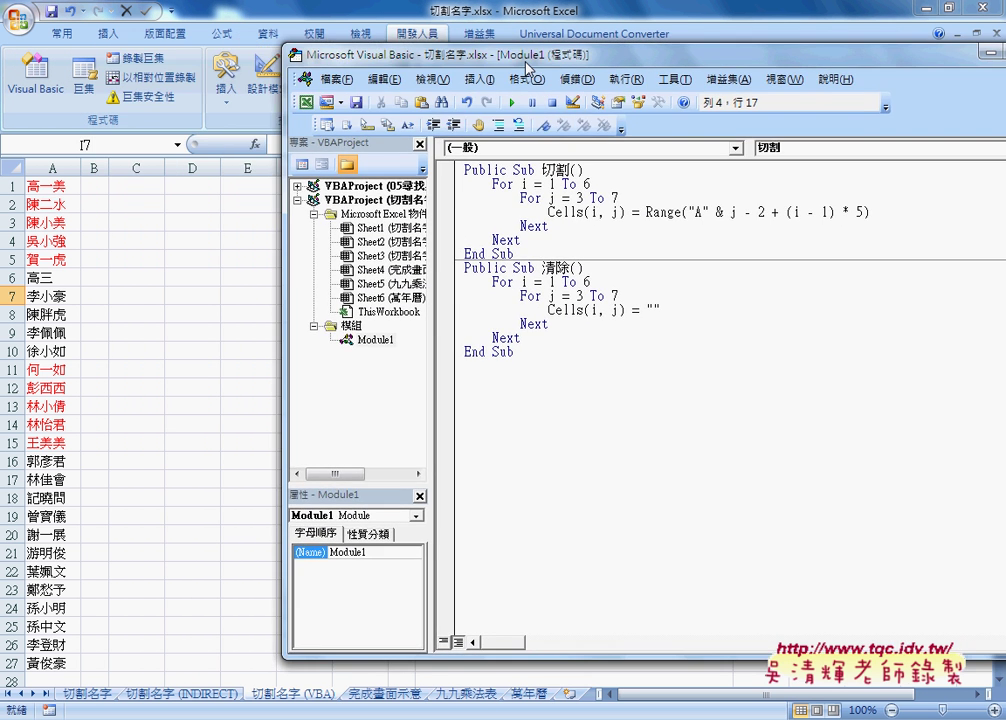
{"action": "double_click", "coordinate": [550, 283]}
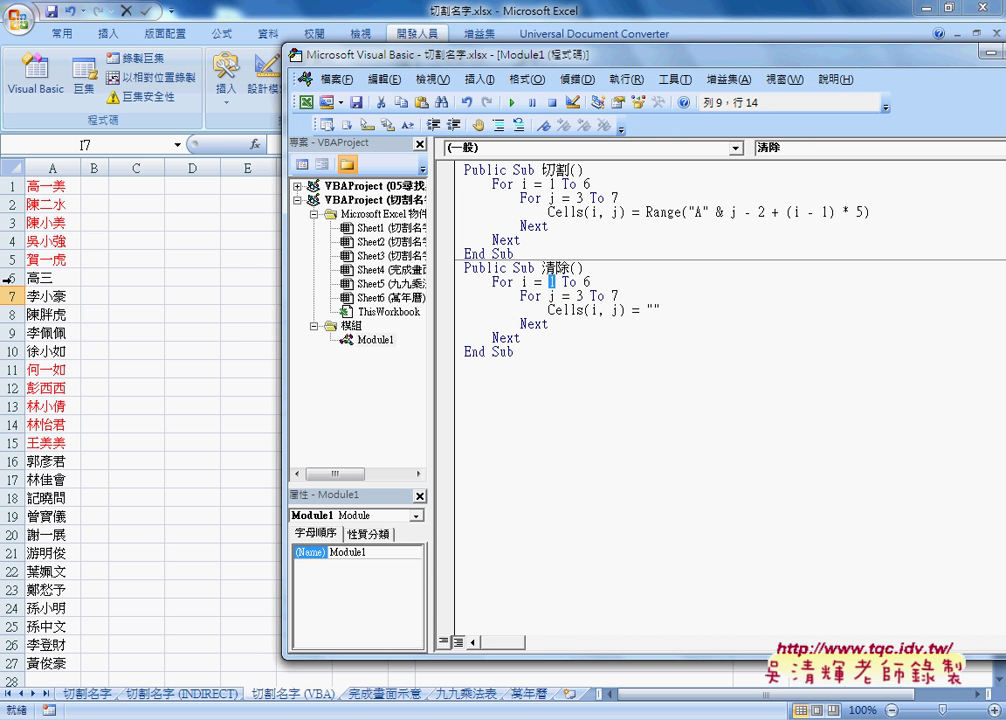
{"action": "left_click", "coordinate": [581, 296]}
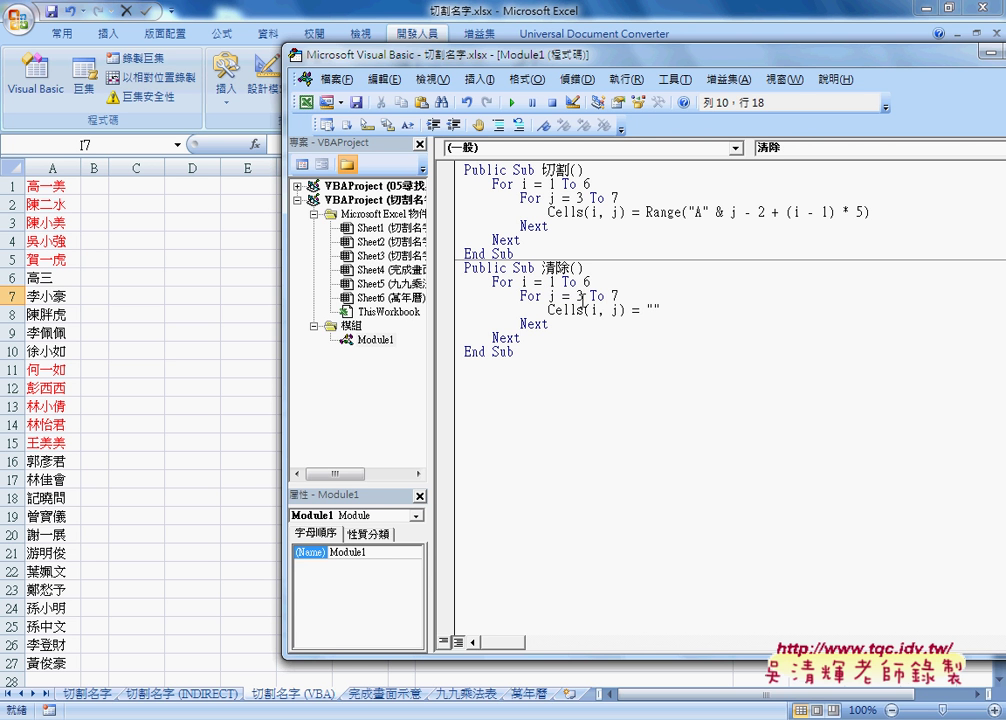
{"action": "key", "text": "shift+Left"}
{"action": "left_click_drag", "start_coordinate": [370, 50], "coordinate": [491, 56]}
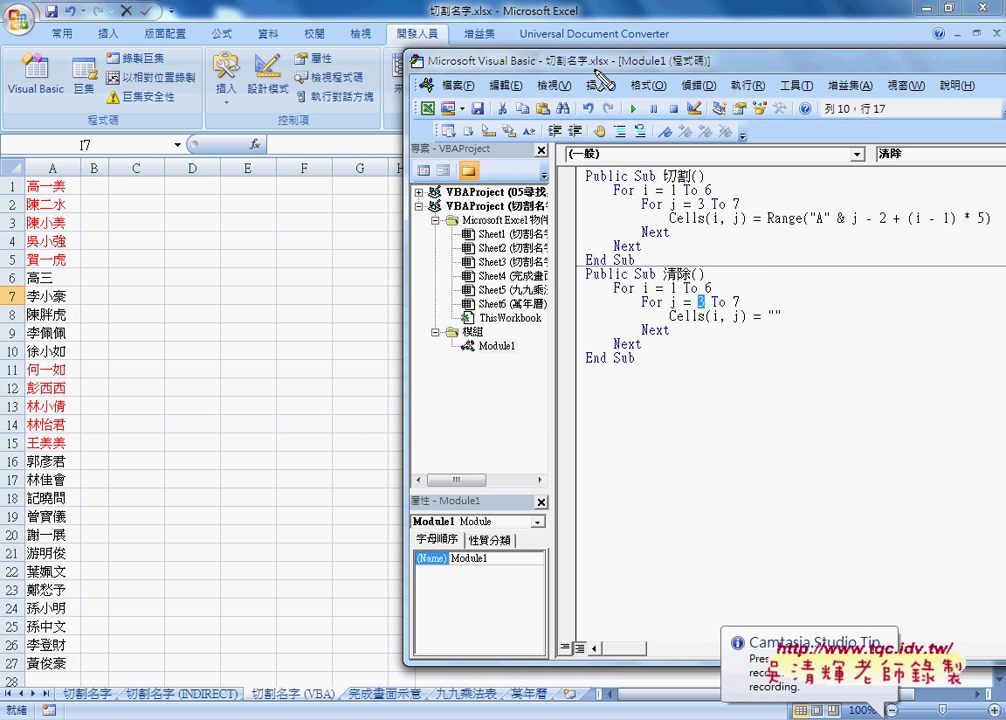
{"action": "left_click_drag", "start_coordinate": [107, 163], "coordinate": [106, 211]}
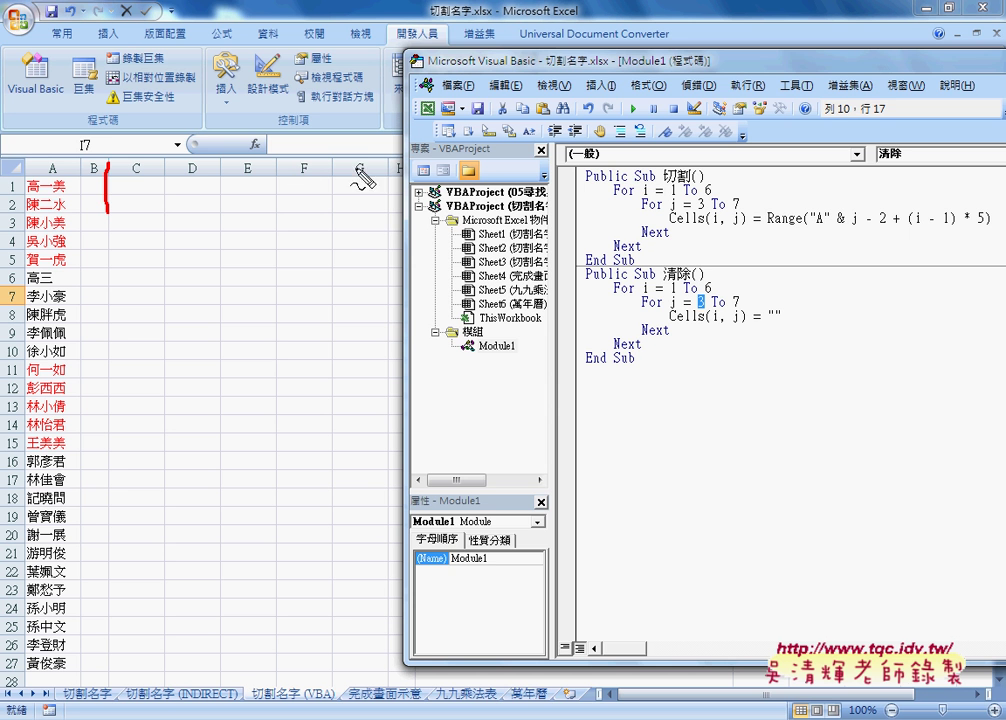
{"action": "mouse_move", "coordinate": [357, 166]}
{"action": "left_mouse_down"}
{"action": "mouse_move", "coordinate": [370, 160]}
{"action": "mouse_move", "coordinate": [368, 178]}
{"action": "left_mouse_up"}
{"action": "mouse_move", "coordinate": [133, 140]}
{"action": "left_mouse_down"}
{"action": "mouse_move", "coordinate": [133, 160]}
{"action": "mouse_move", "coordinate": [368, 175]}
{"action": "mouse_move", "coordinate": [400, 268]}
{"action": "left_mouse_up"}
{"action": "left_click_drag", "start_coordinate": [111, 292], "coordinate": [372, 287]}
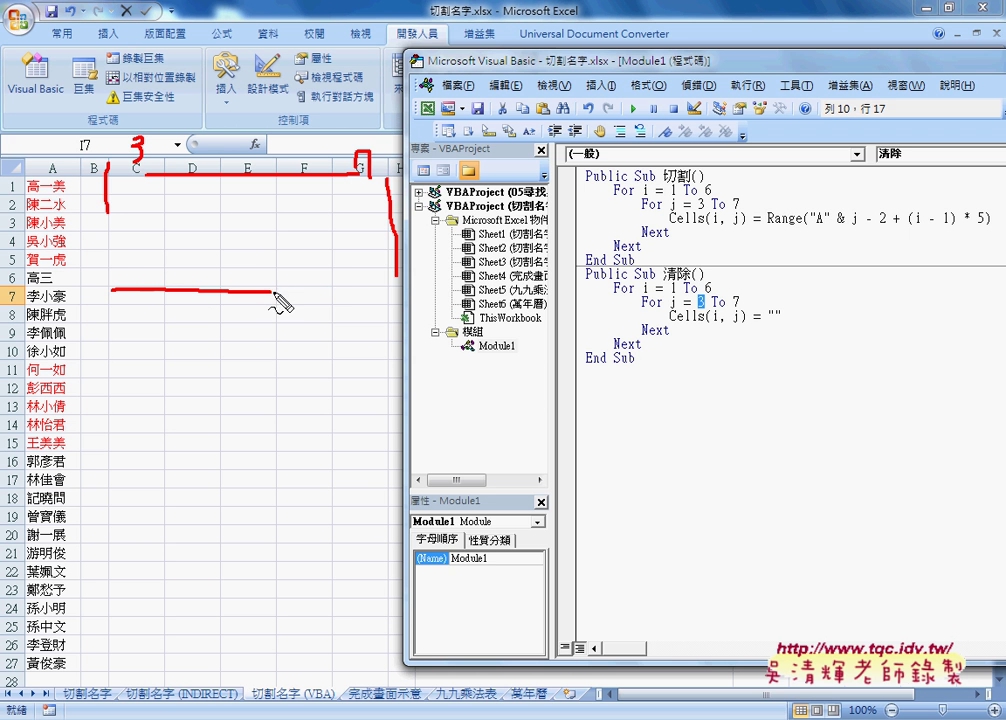
{"action": "left_click_drag", "start_coordinate": [108, 210], "coordinate": [112, 293]}
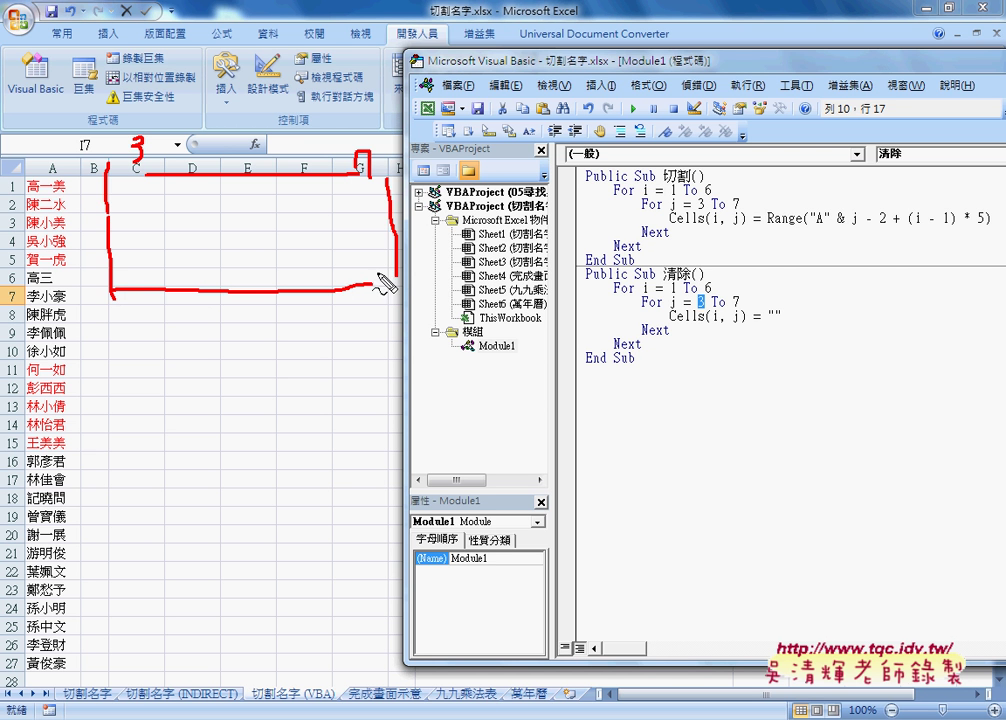
{"action": "left_click_drag", "start_coordinate": [398, 277], "coordinate": [390, 292]}
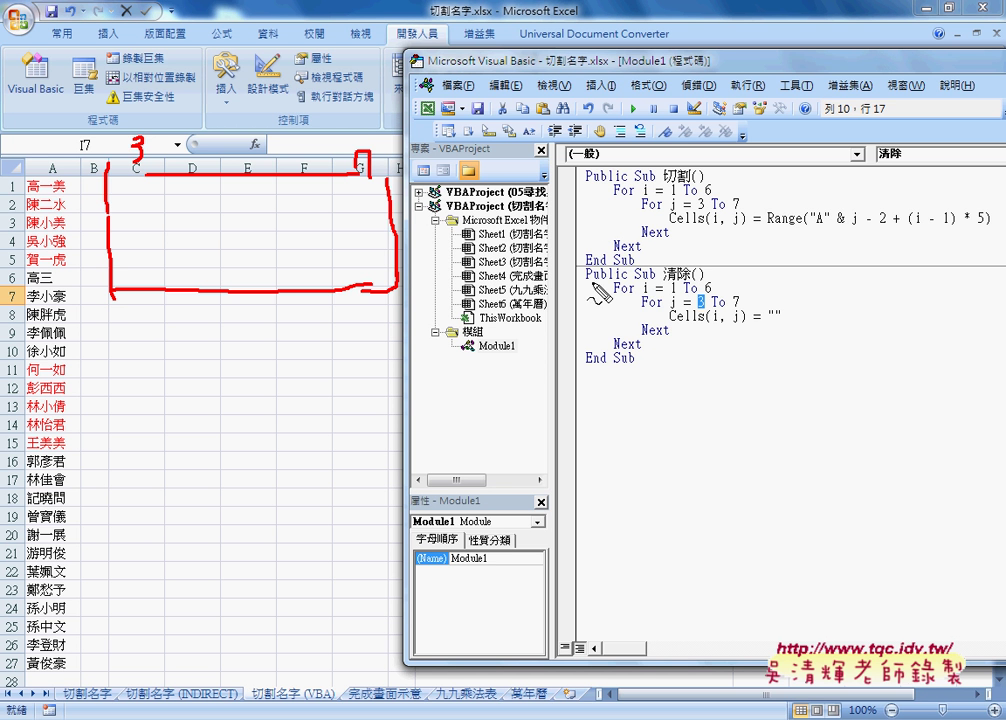
{"action": "mouse_move", "coordinate": [638, 294]}
{"action": "left_mouse_down"}
{"action": "mouse_move", "coordinate": [751, 330]}
{"action": "mouse_move", "coordinate": [772, 329]}
{"action": "mouse_move", "coordinate": [765, 312]}
{"action": "left_mouse_up"}
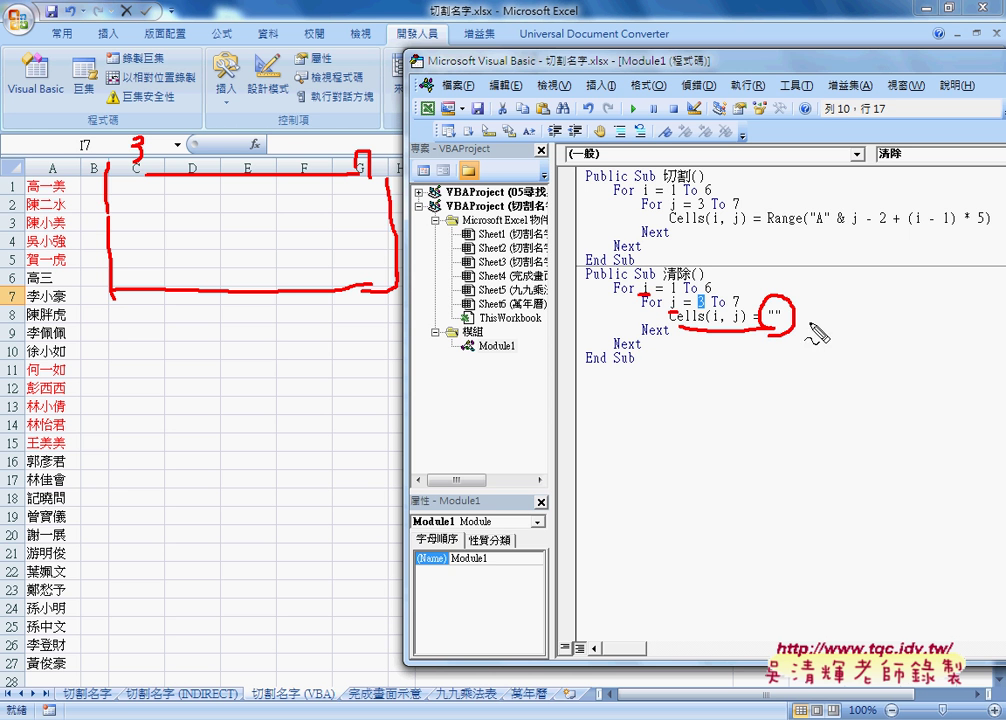
{"action": "left_click_drag", "start_coordinate": [625, 368], "coordinate": [670, 372]}
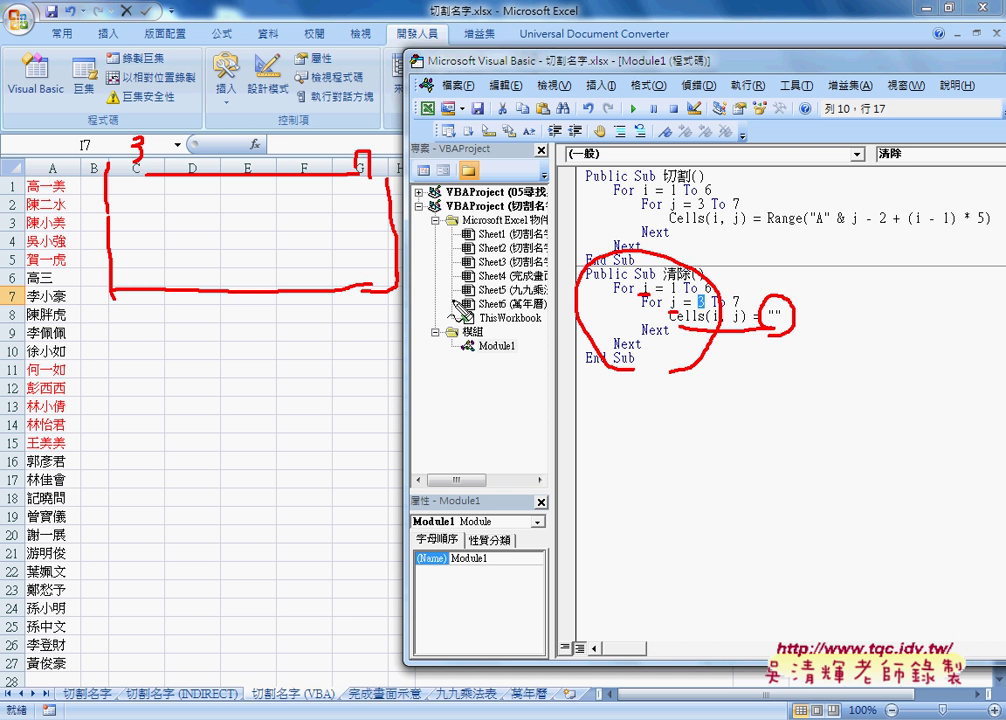
{"action": "left_click_drag", "start_coordinate": [245, 224], "coordinate": [203, 254]}
{"action": "left_click_drag", "start_coordinate": [206, 226], "coordinate": [248, 250]}
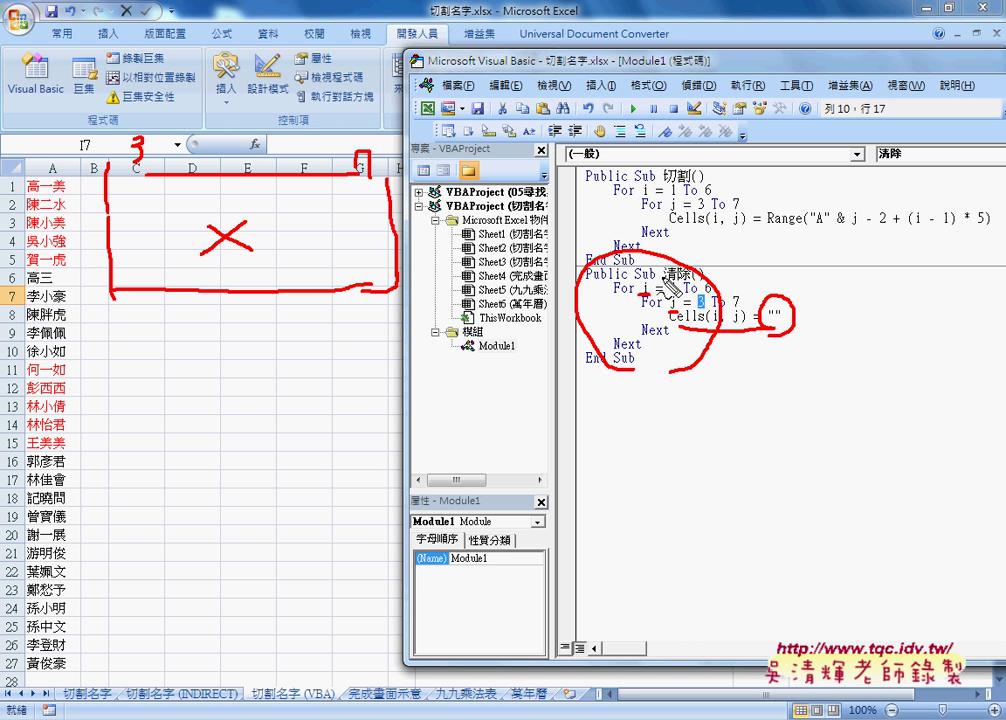
{"action": "left_click_drag", "start_coordinate": [671, 184], "coordinate": [690, 182]}
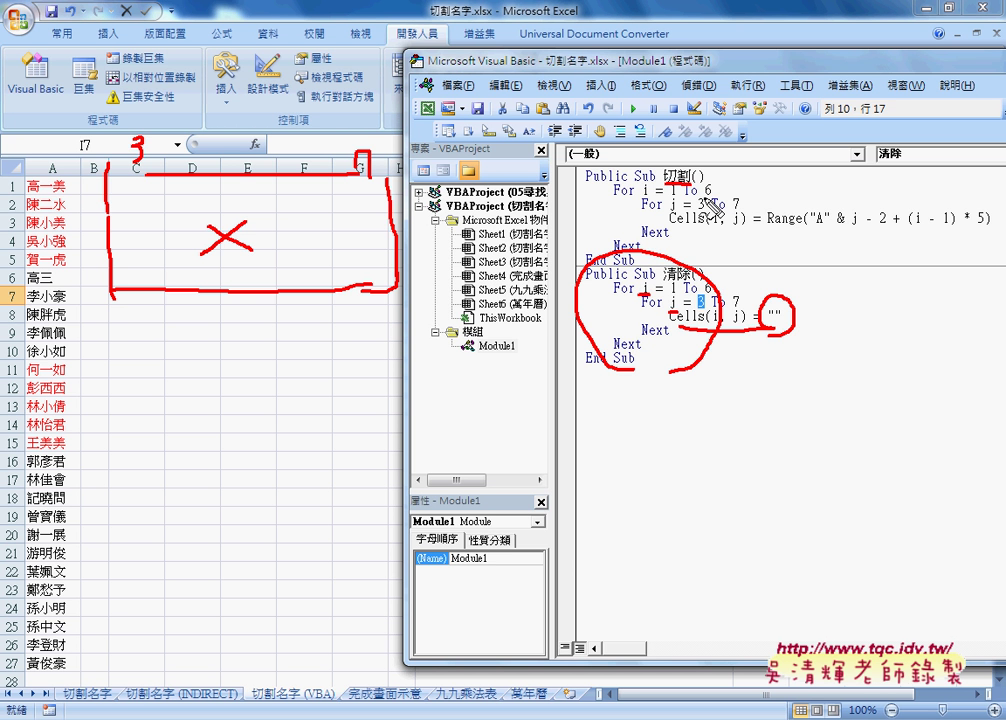
{"action": "key", "text": "Escape"}
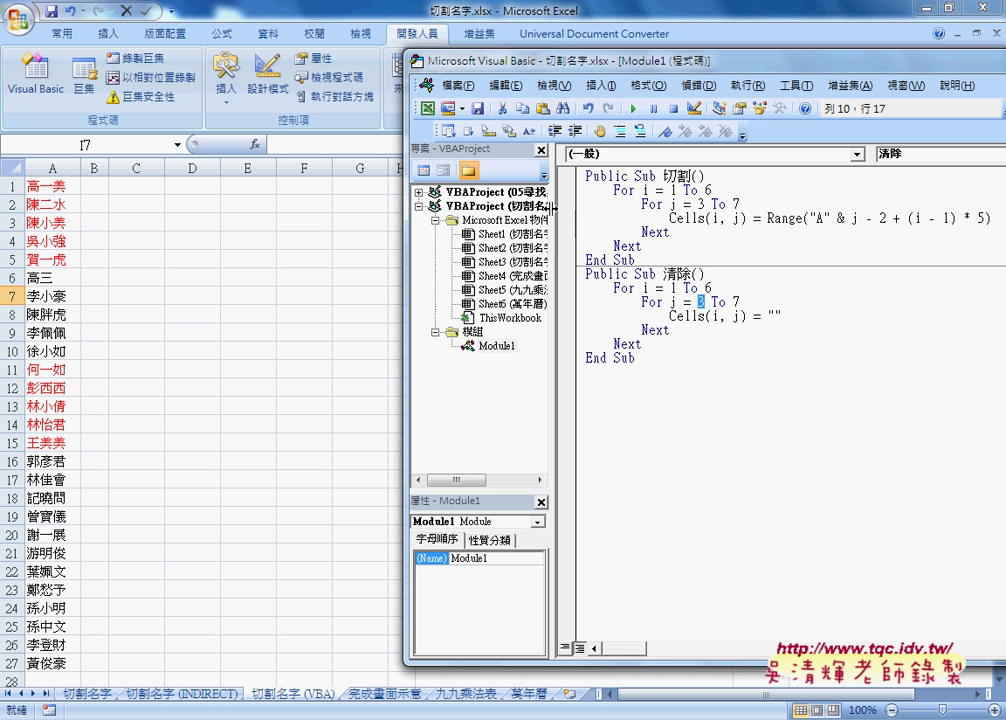
Narrow the project panels, select Range("A" and j - 2 + (i - 1) * 5, then move the editor left.
{"action": "left_click_drag", "start_coordinate": [556, 300], "coordinate": [516, 300]}
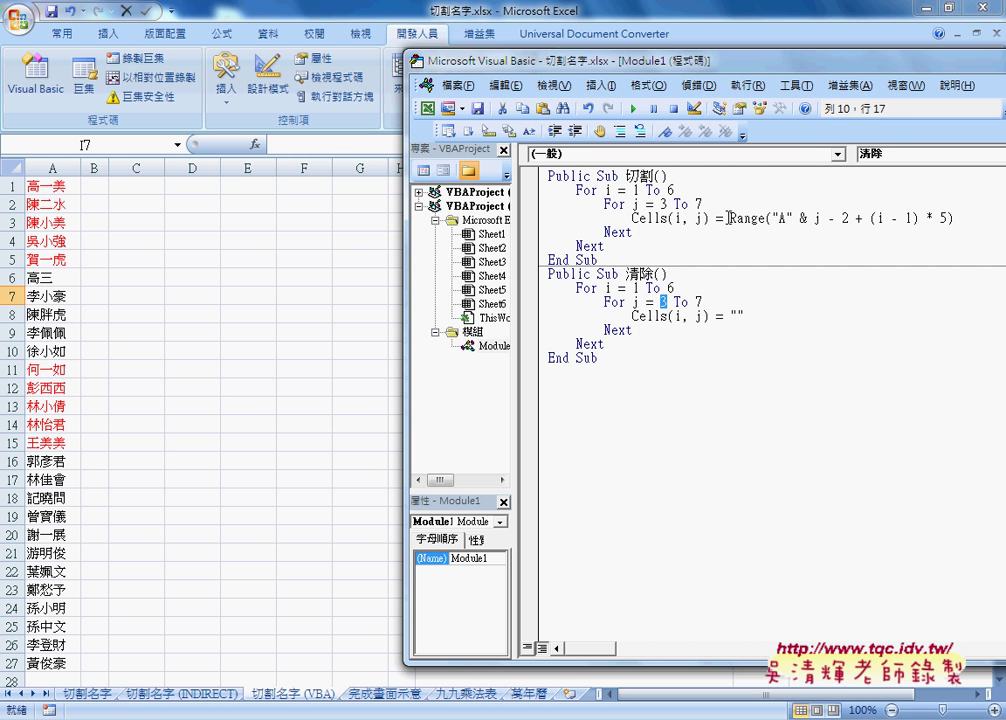
{"action": "left_click_drag", "start_coordinate": [728, 217], "coordinate": [797, 217]}
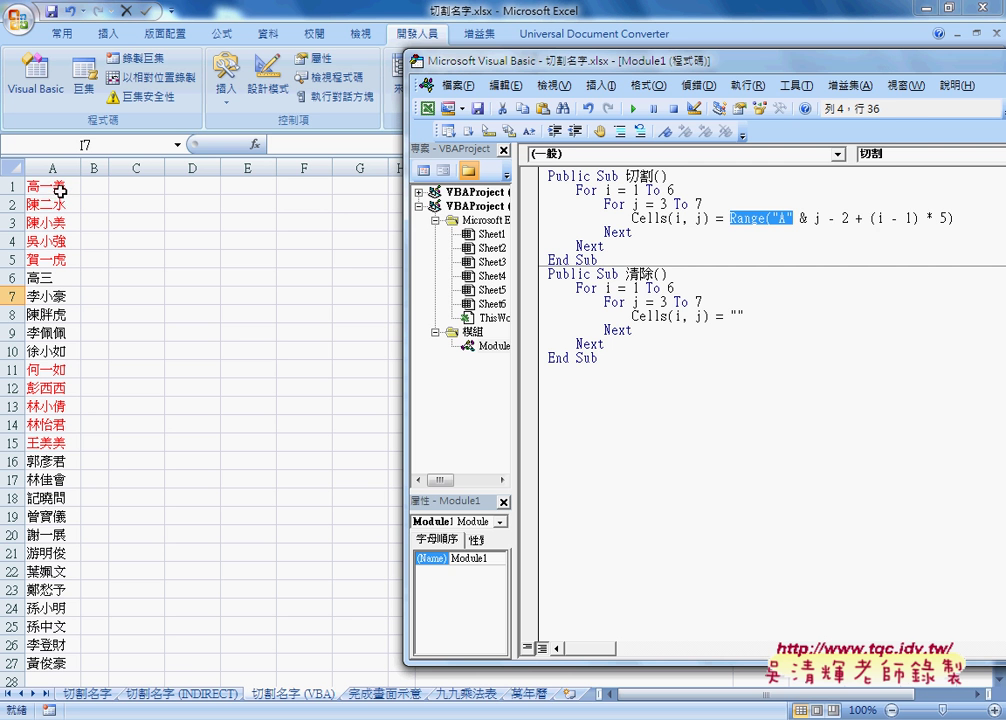
{"action": "left_click_drag", "start_coordinate": [814, 218], "coordinate": [950, 218]}
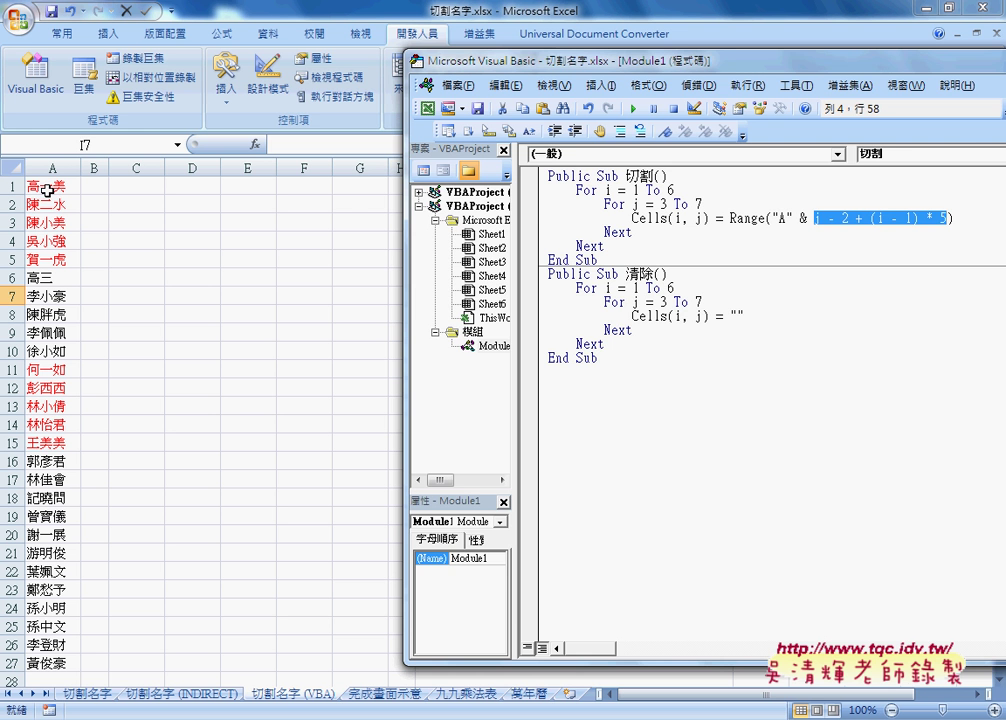
{"action": "left_click_drag", "start_coordinate": [485, 68], "coordinate": [325, 57]}
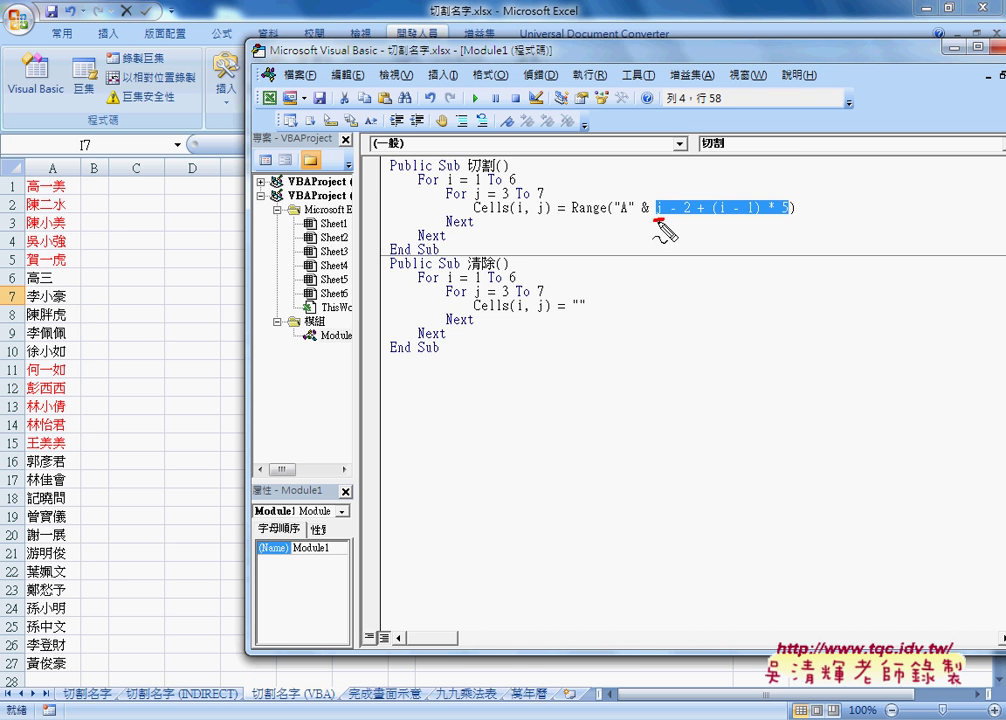
{"action": "type", "text": "j"}
Select j - 2, (i - 1) and (i - 1) * 5 in the Range expression, then close the editor.
{"action": "left_click", "coordinate": [659, 222]}
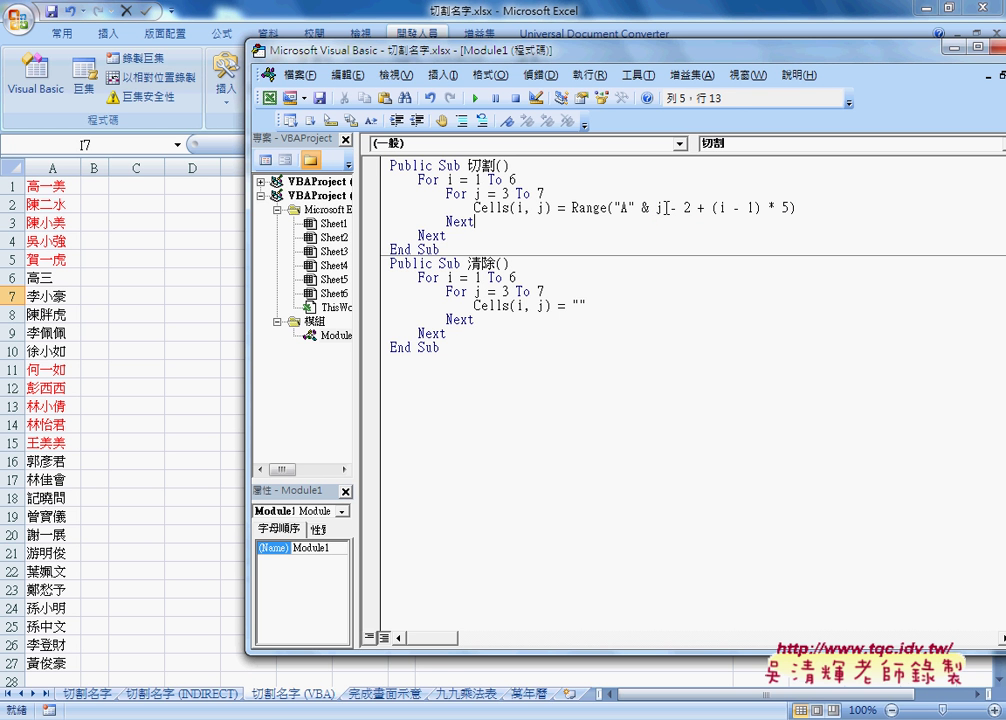
{"action": "double_click", "coordinate": [660, 207]}
{"action": "left_click_drag", "start_coordinate": [691, 208], "coordinate": [657, 209]}
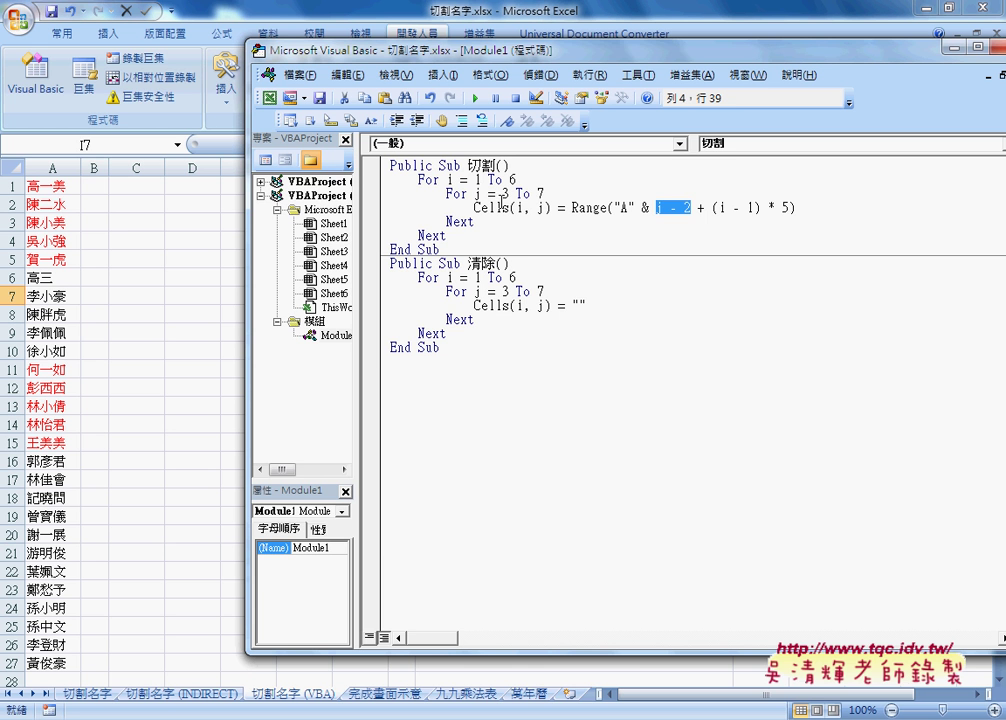
{"action": "left_click", "coordinate": [712, 208]}
{"action": "left_click_drag", "start_coordinate": [712, 208], "coordinate": [760, 208]}
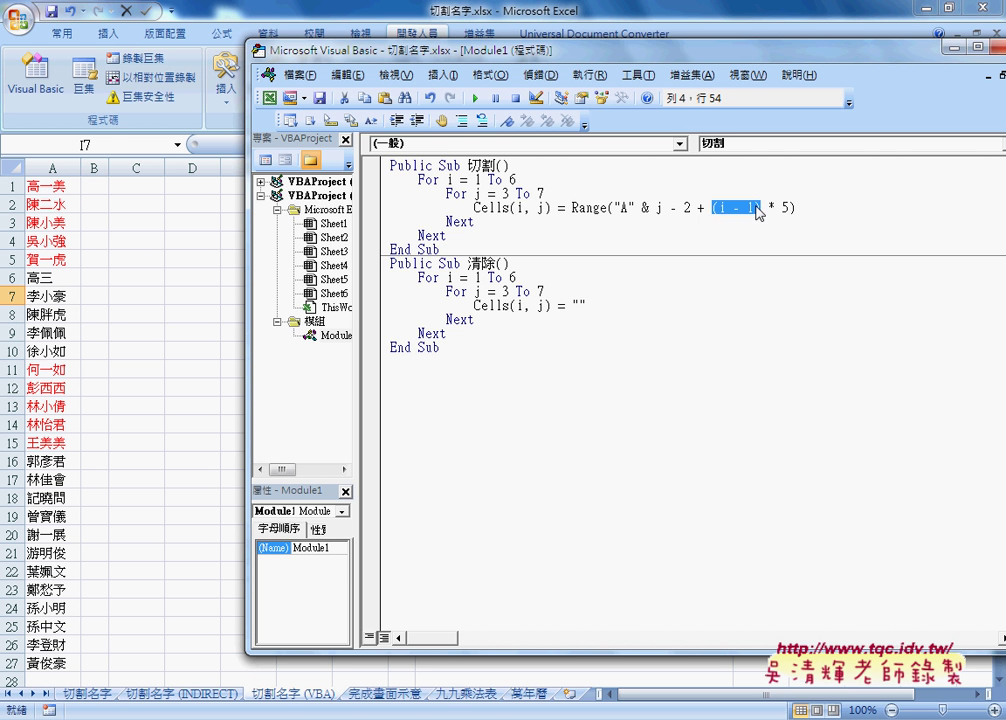
{"action": "left_click", "coordinate": [789, 207]}
{"action": "mouse_move", "coordinate": [789, 207]}
{"action": "left_mouse_down"}
{"action": "mouse_move", "coordinate": [656, 207]}
{"action": "mouse_move", "coordinate": [791, 207]}
{"action": "left_mouse_up"}
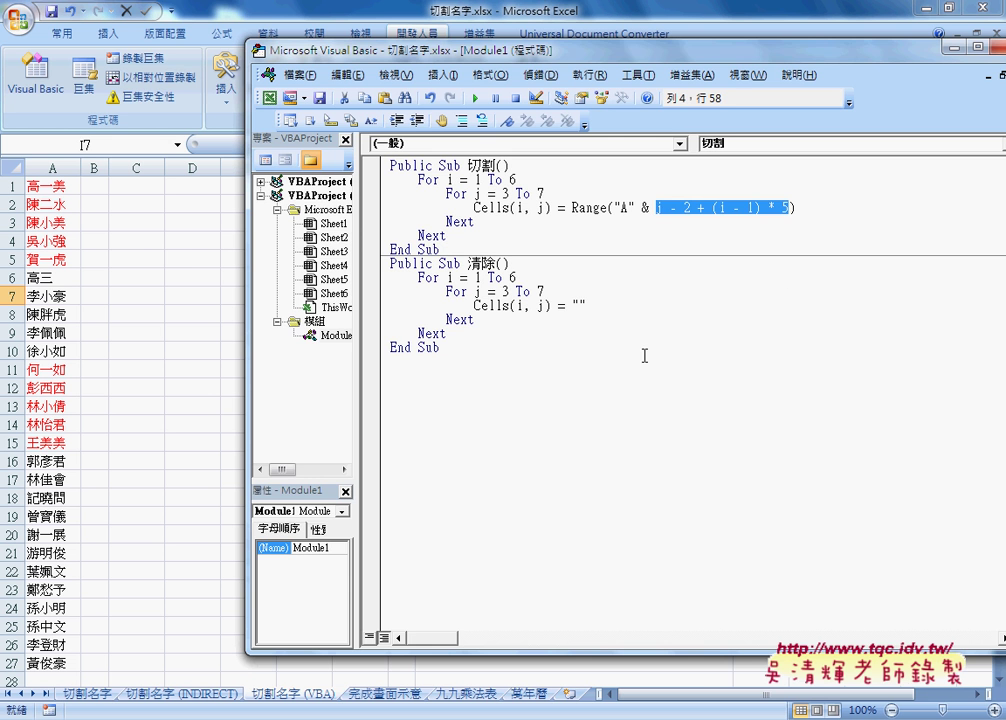
{"action": "left_click", "coordinate": [89, 693]}
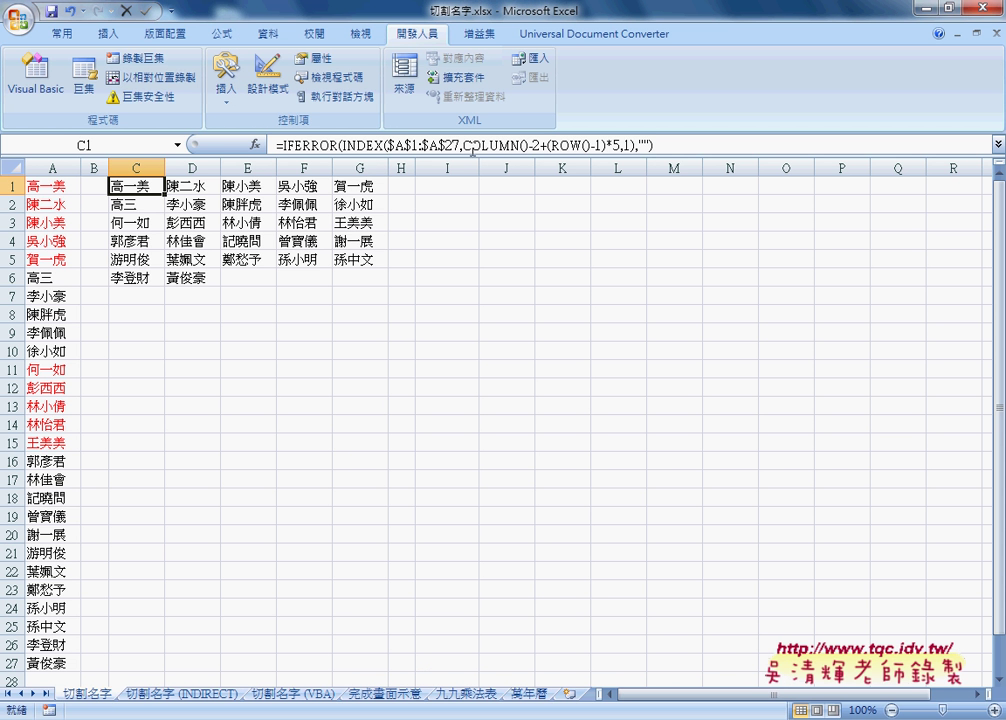
Inspect C1's offset formula and the 清除 column loop, then switch to the 切割名字 (VBA) sheet.
{"action": "left_click_drag", "start_coordinate": [463, 145], "coordinate": [620, 145]}
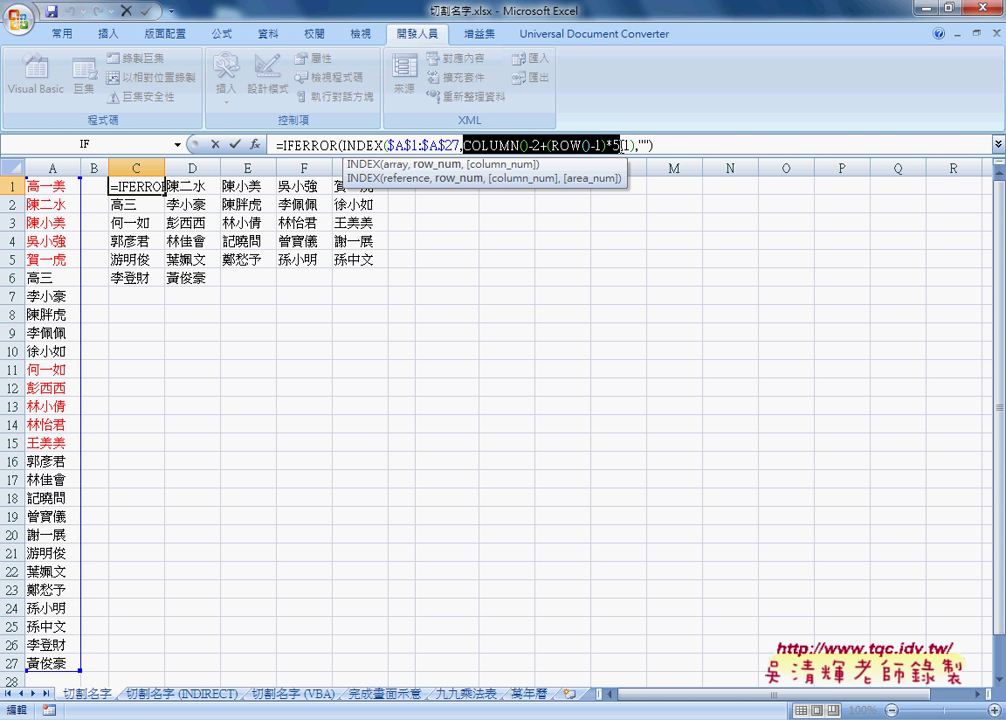
{"action": "left_click", "coordinate": [235, 144]}
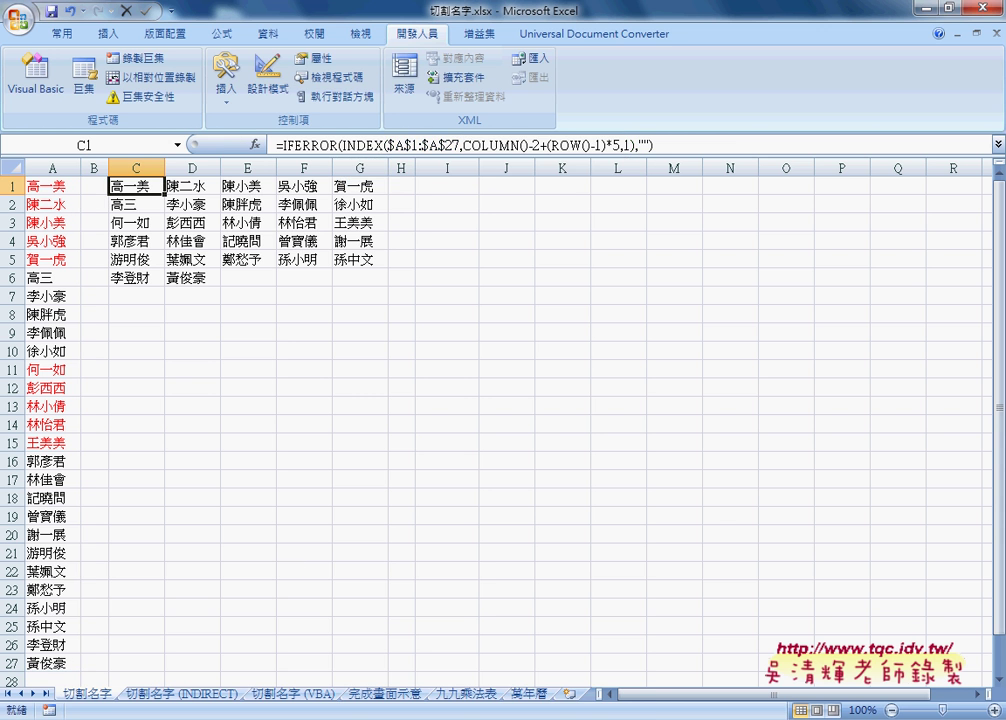
{"action": "left_click", "coordinate": [496, 640]}
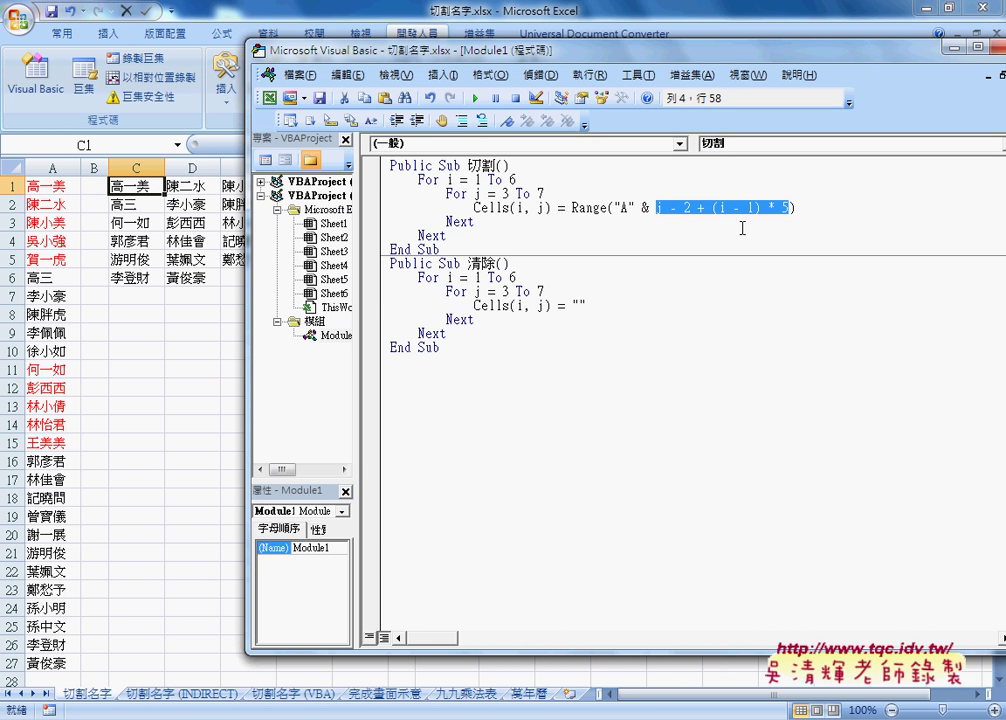
{"action": "left_click", "coordinate": [503, 291]}
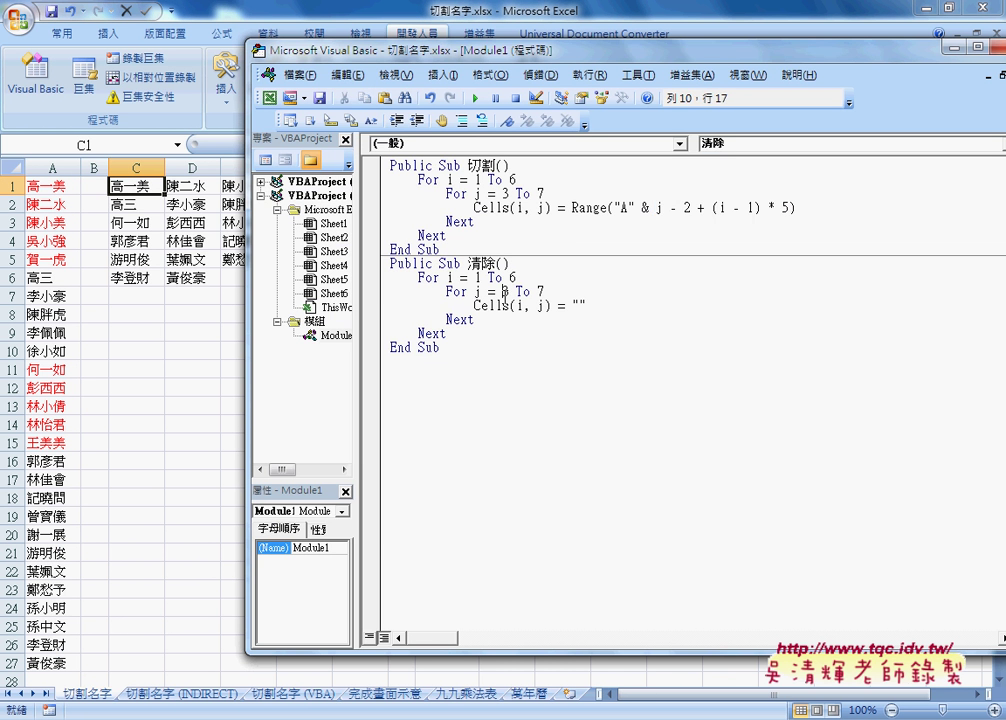
{"action": "left_click", "coordinate": [418, 13]}
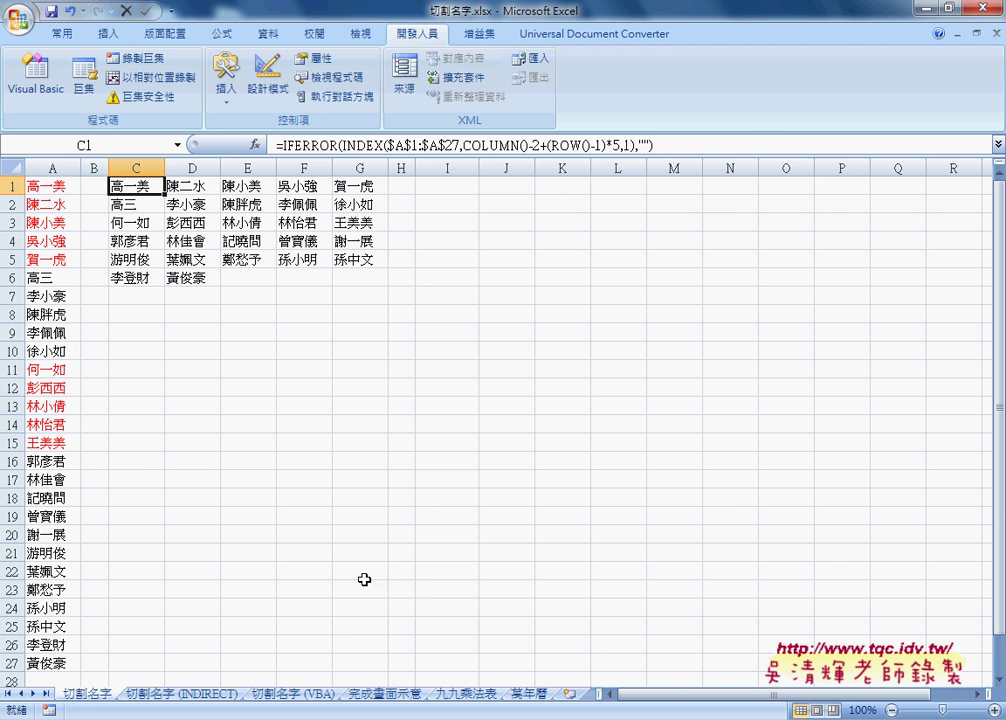
{"action": "left_click", "coordinate": [314, 694]}
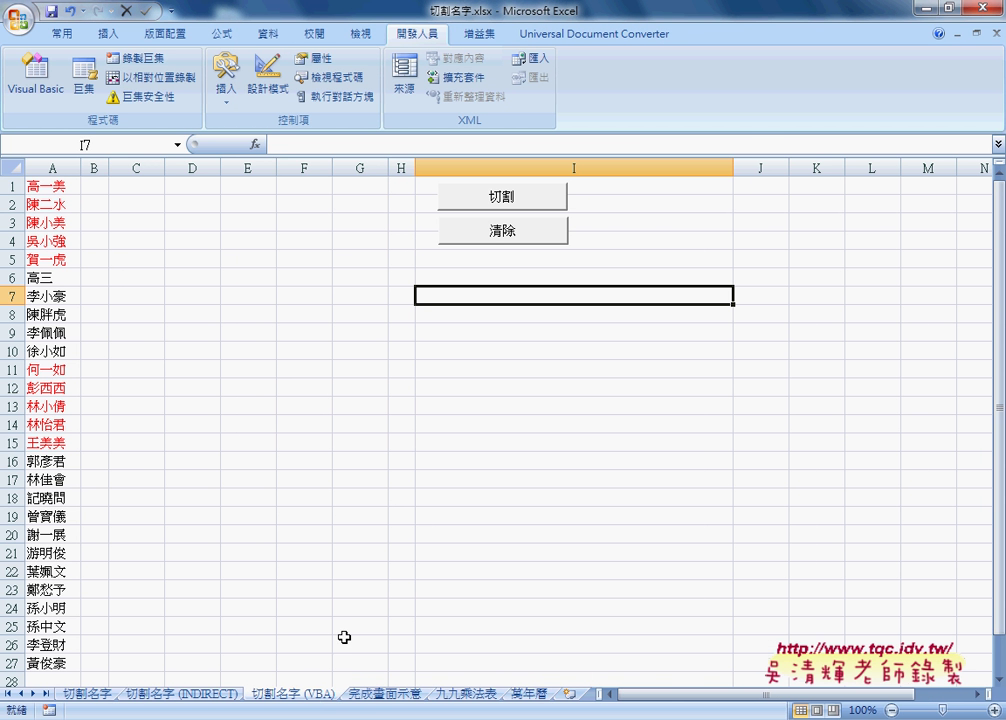
{"action": "left_click", "coordinate": [492, 200]}
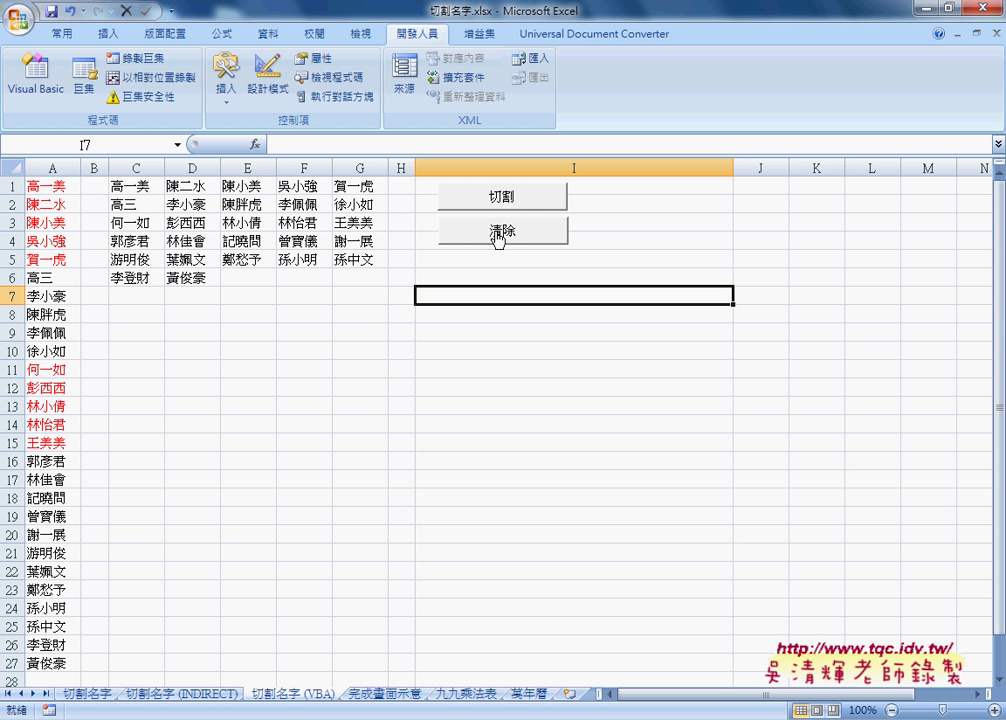
{"action": "left_click", "coordinate": [498, 235]}
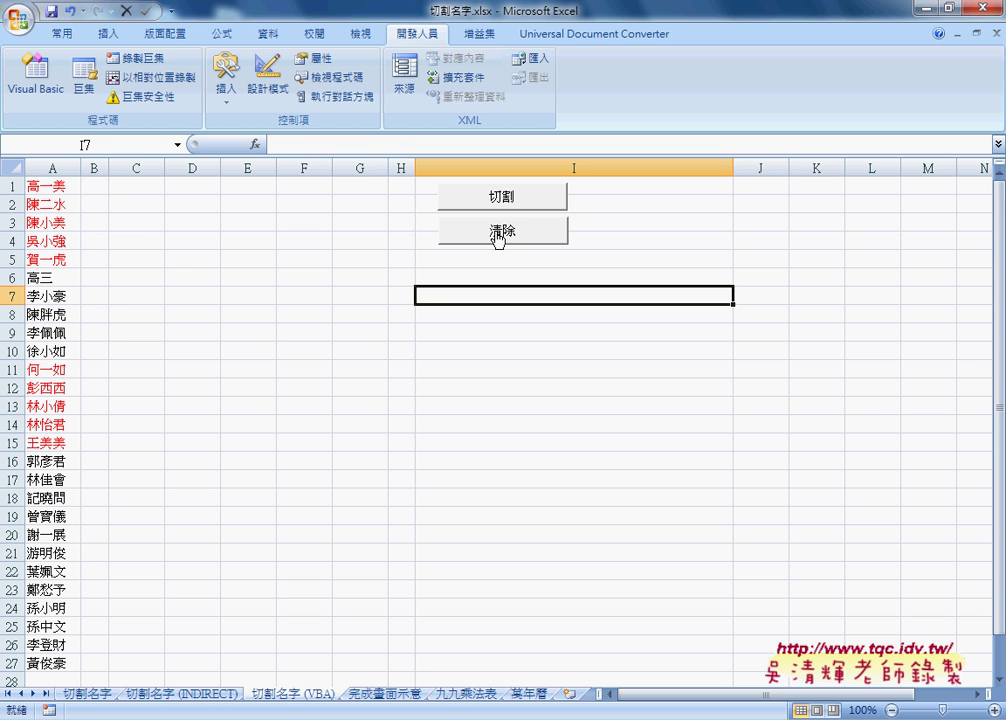
{"action": "left_click", "coordinate": [501, 200]}
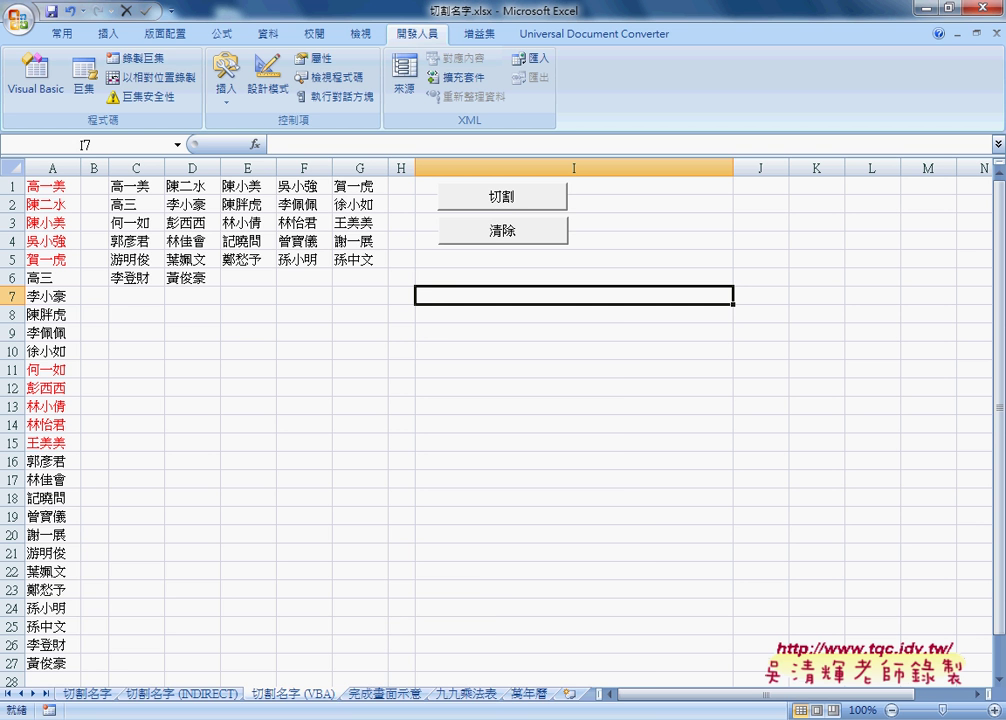
{"action": "mouse_move", "coordinate": [348, 719]}
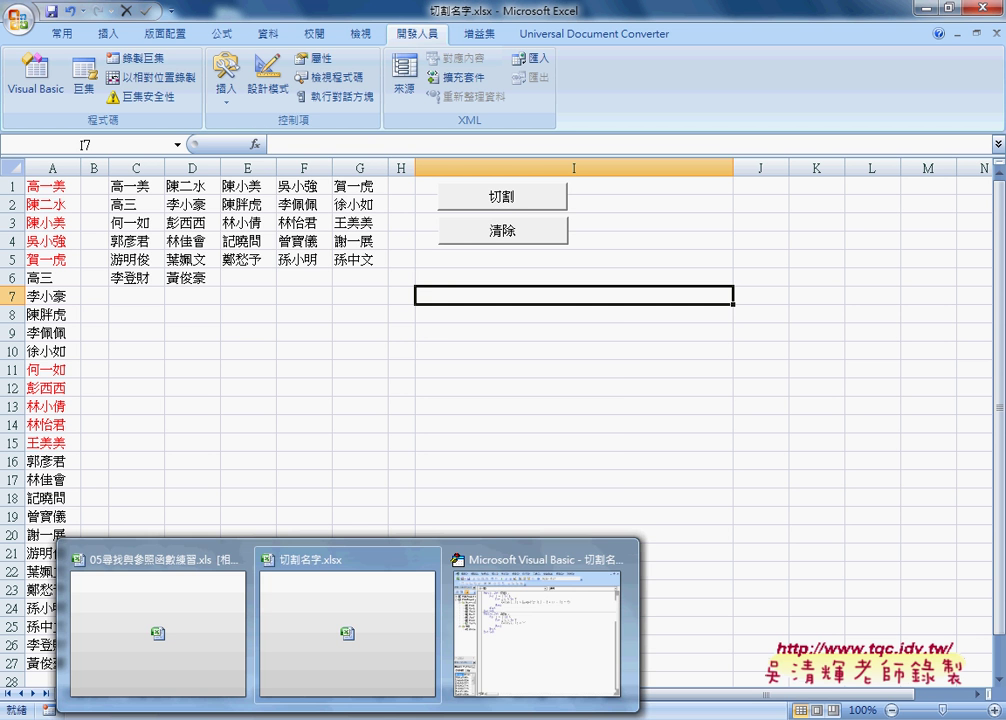
{"action": "left_click", "coordinate": [353, 642]}
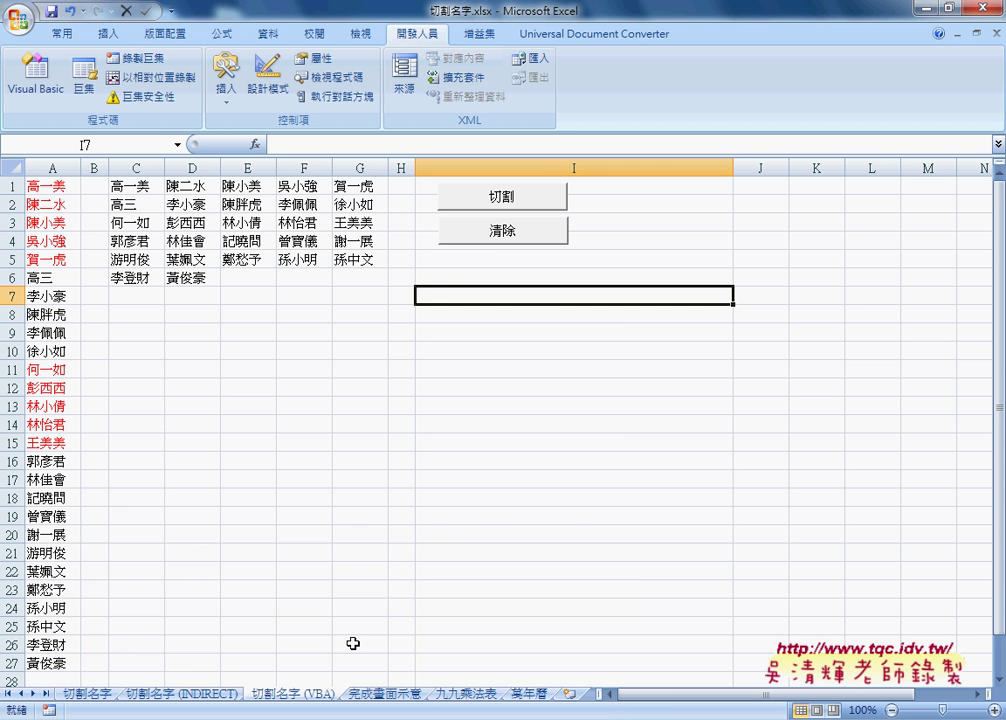
{"action": "left_click", "coordinate": [491, 231]}
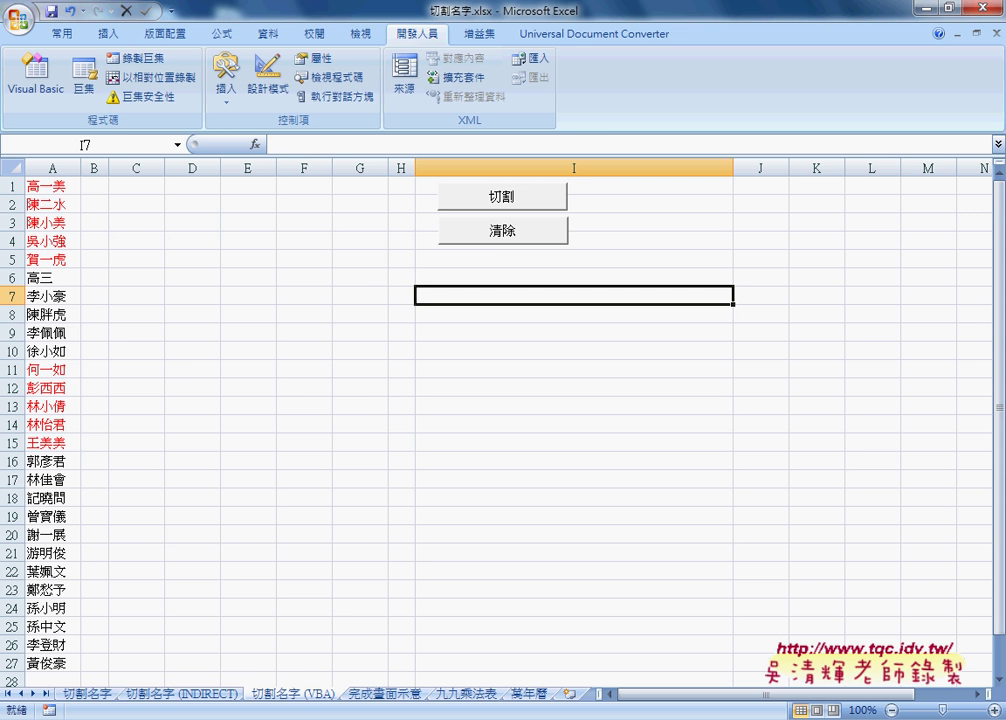
In the Google Docs notes, set both VBA subs to font size 10.
{"action": "key", "text": "alt+Tab"}
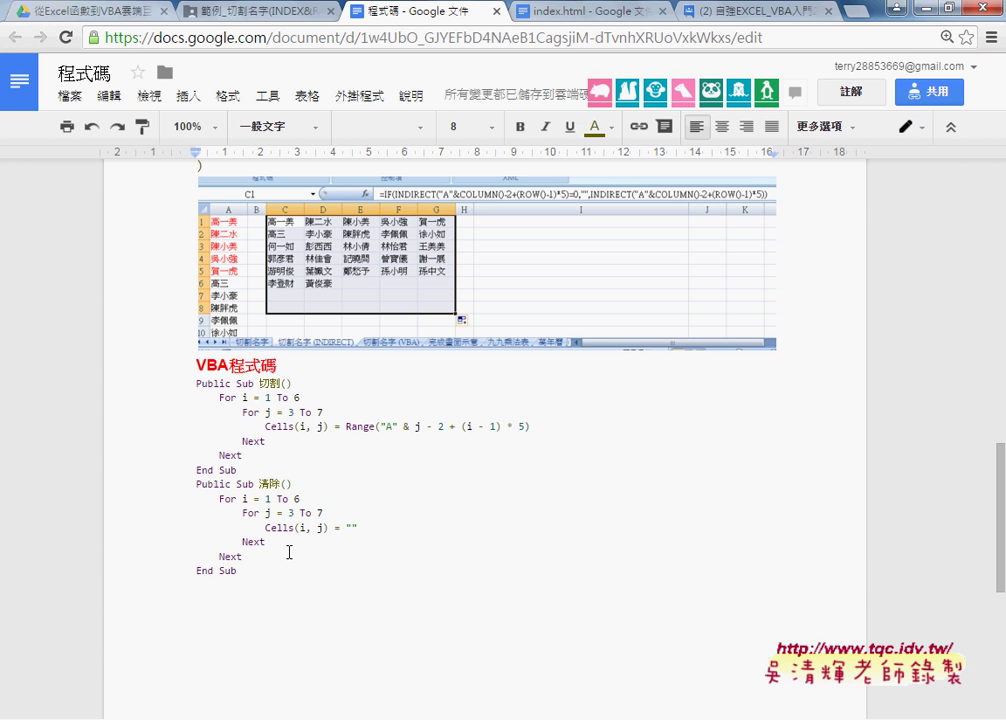
{"action": "left_click_drag", "start_coordinate": [270, 572], "coordinate": [162, 382]}
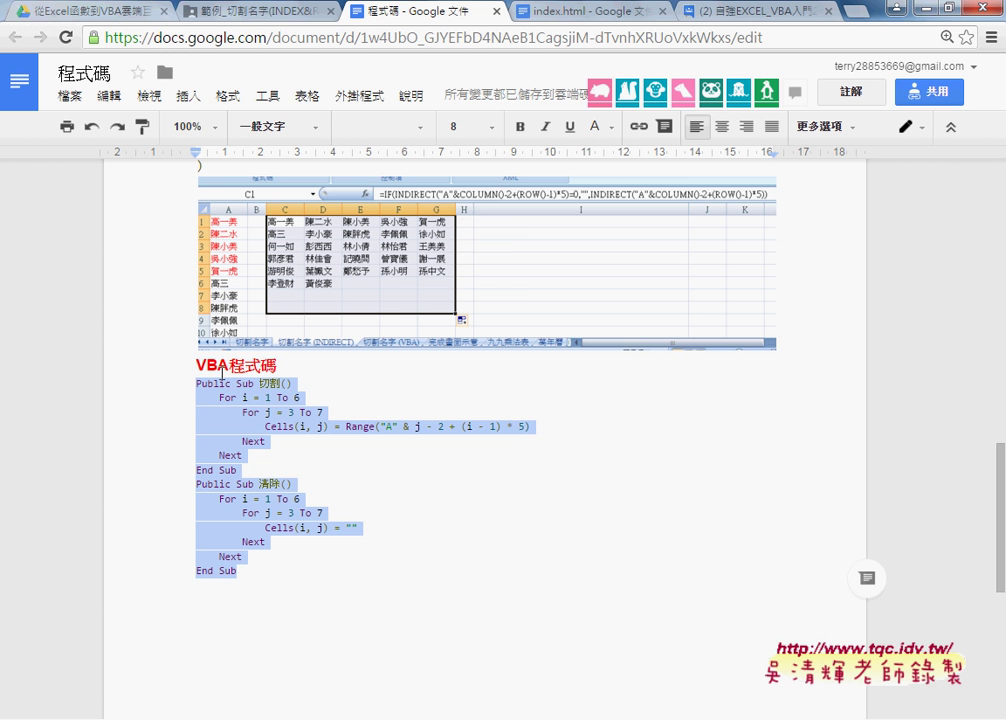
{"action": "left_click", "coordinate": [490, 128]}
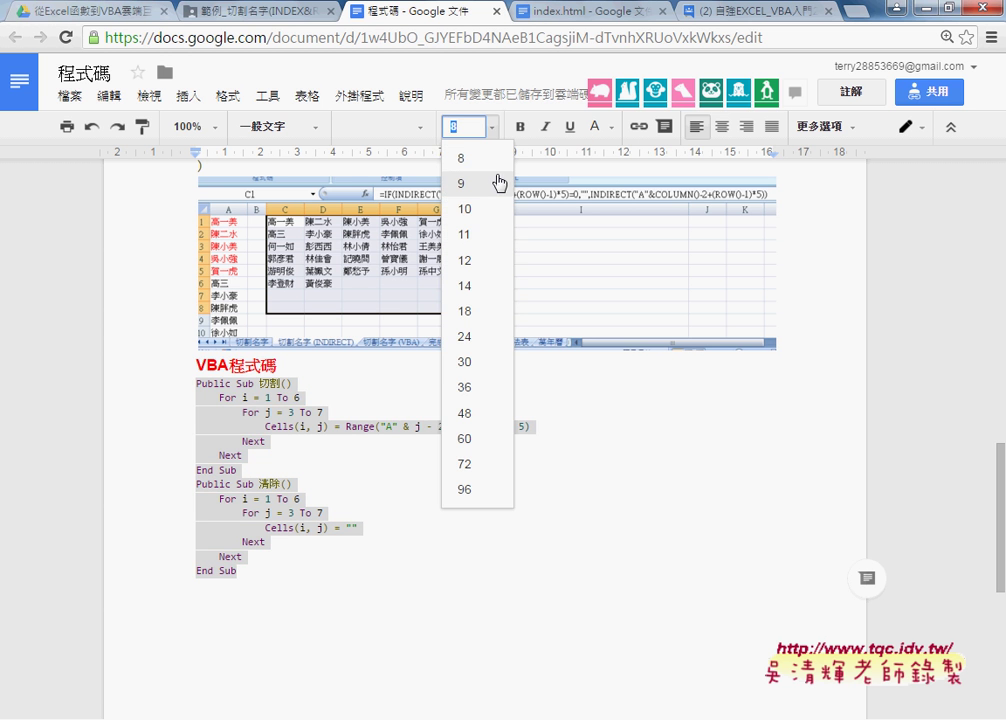
{"action": "left_click", "coordinate": [494, 226]}
{"action": "left_click", "coordinate": [415, 522]}
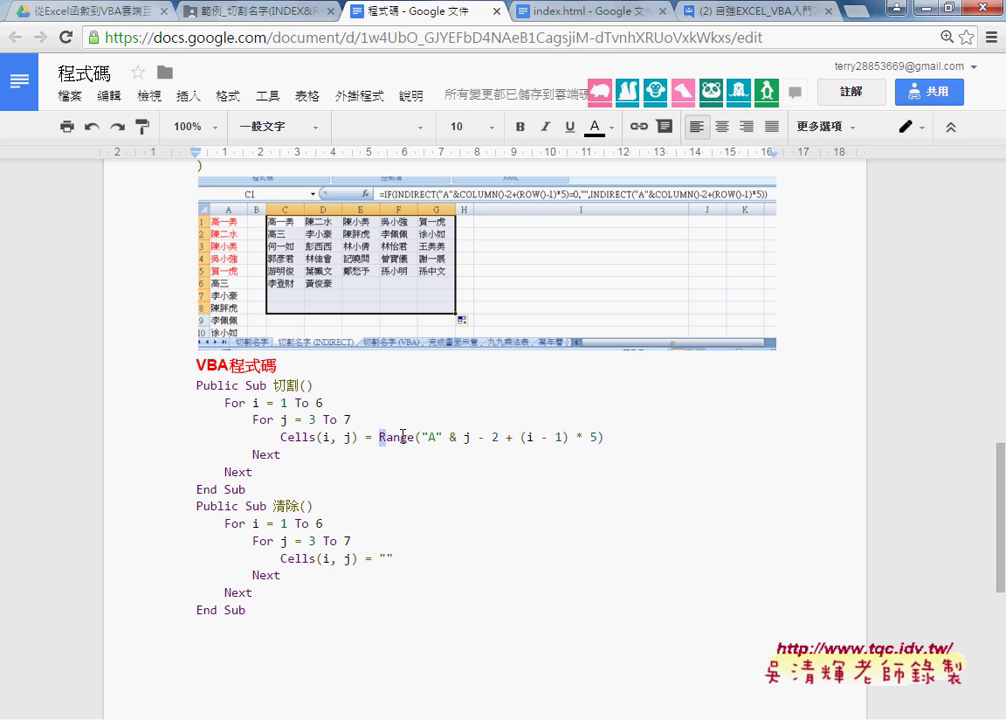
Give the Range expression in the 切割 sub a light-yellow highlight.
{"action": "left_click_drag", "start_coordinate": [379, 437], "coordinate": [610, 438]}
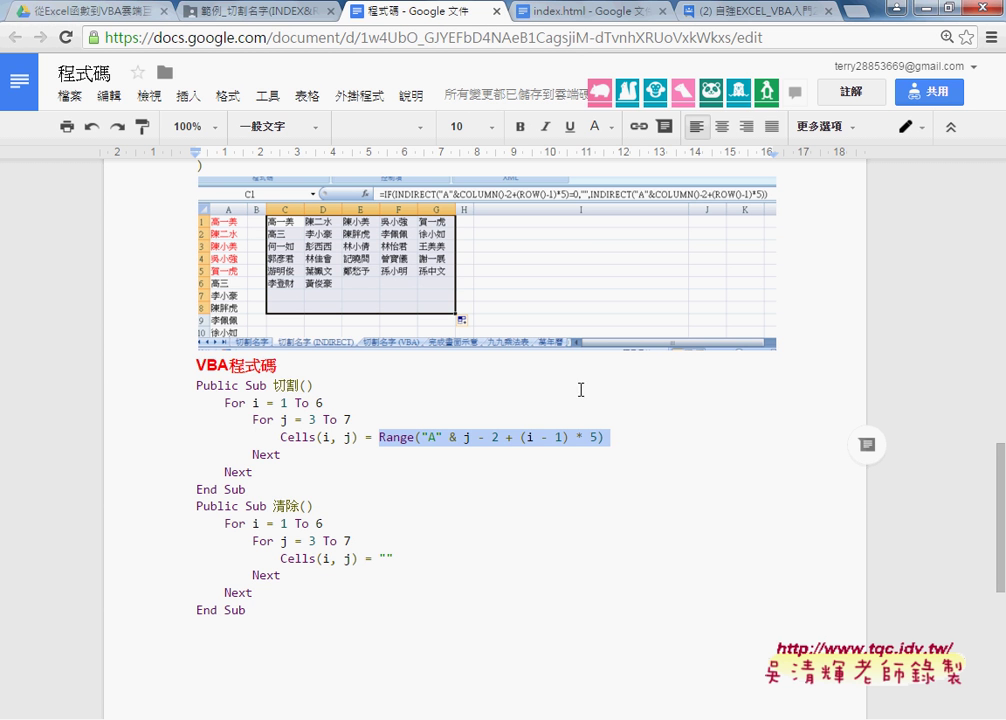
{"action": "left_click", "coordinate": [596, 127]}
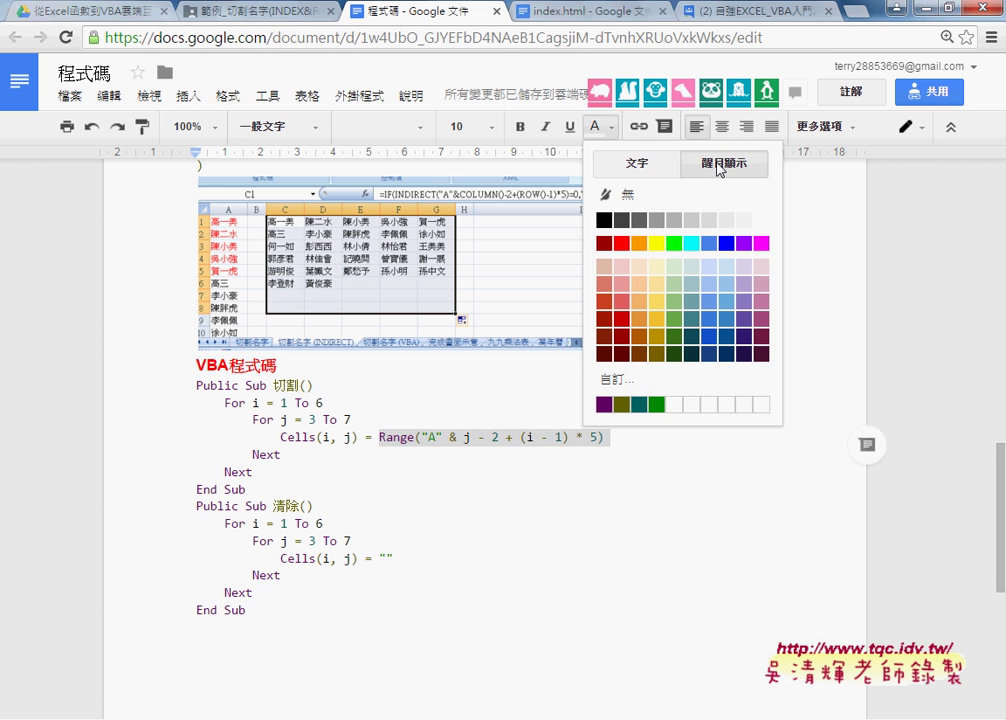
{"action": "left_click", "coordinate": [657, 265]}
{"action": "left_click", "coordinate": [657, 421]}
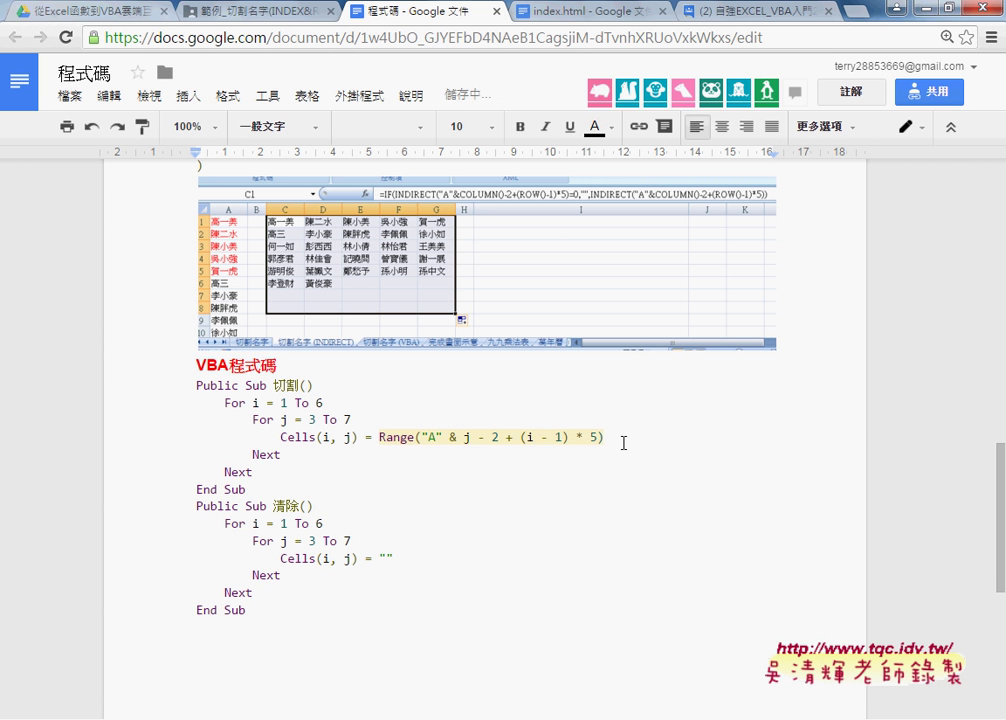
{"action": "left_click_drag", "start_coordinate": [604, 438], "coordinate": [379, 438]}
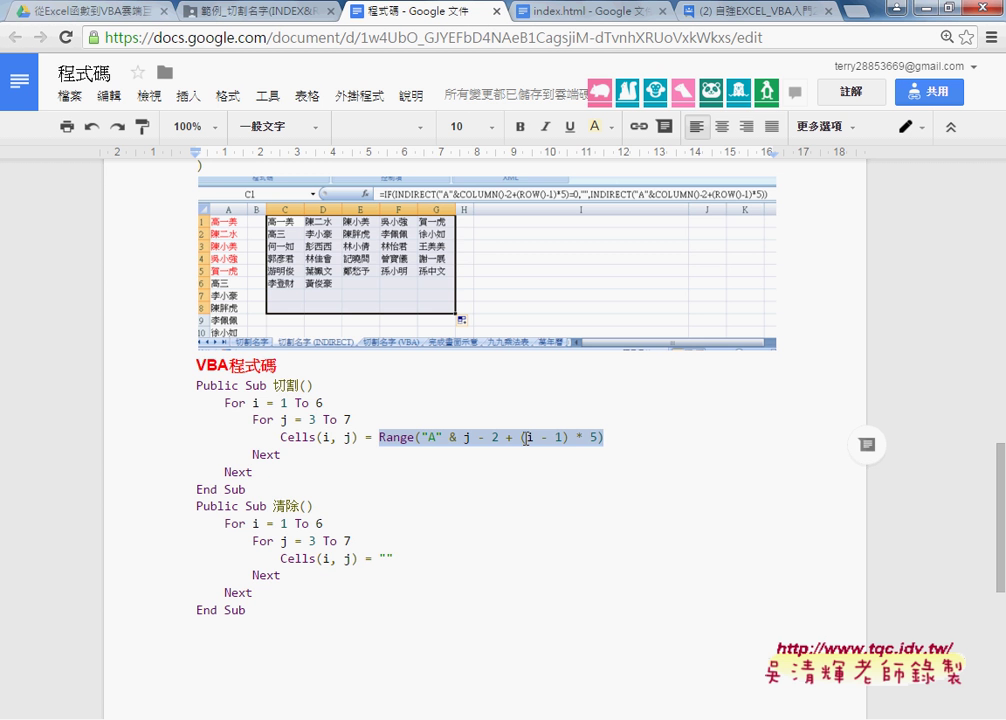
Scroll up to the 九九乘法表 formula and select its COLUMN() part.
{"action": "scroll", "coordinate": [525, 437], "scroll_direction": "up", "scroll_amount": 3}
{"action": "scroll", "coordinate": [380, 443], "scroll_direction": "up", "scroll_amount": 10}
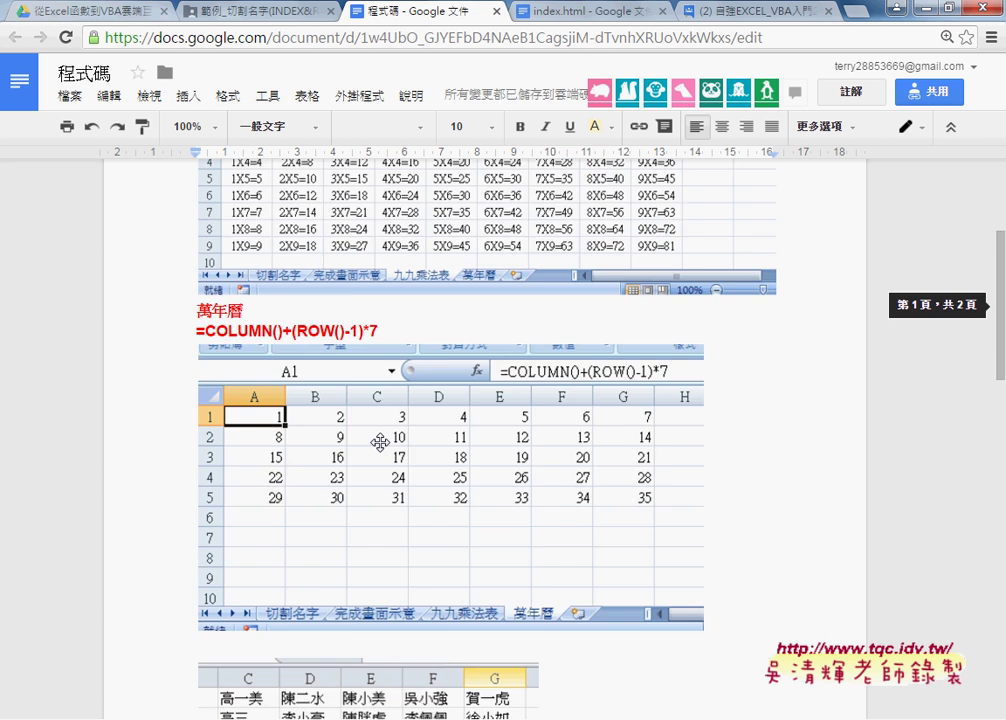
{"action": "scroll", "coordinate": [380, 443], "scroll_direction": "up", "scroll_amount": 3}
{"action": "scroll", "coordinate": [380, 443], "scroll_direction": "down", "scroll_amount": 1}
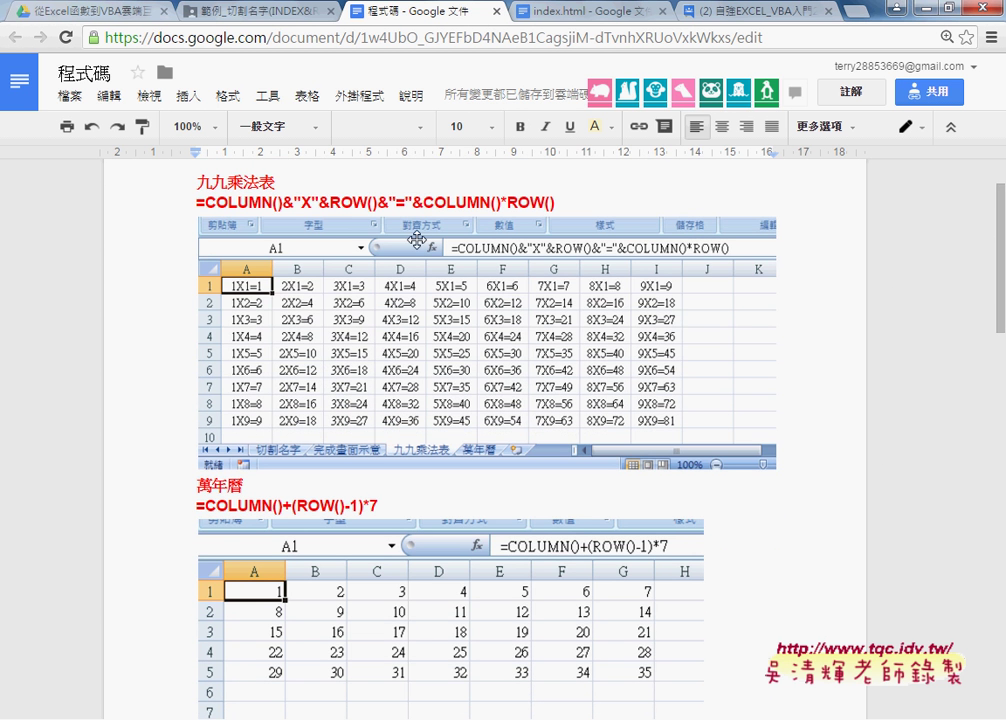
{"action": "left_click_drag", "start_coordinate": [206, 203], "coordinate": [283, 203]}
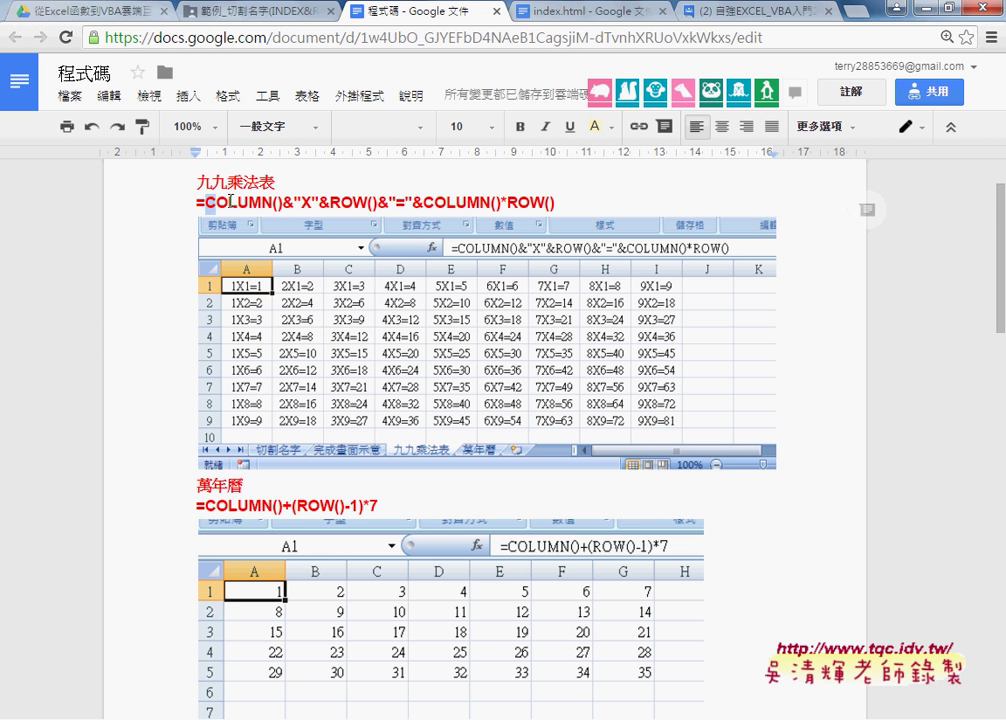